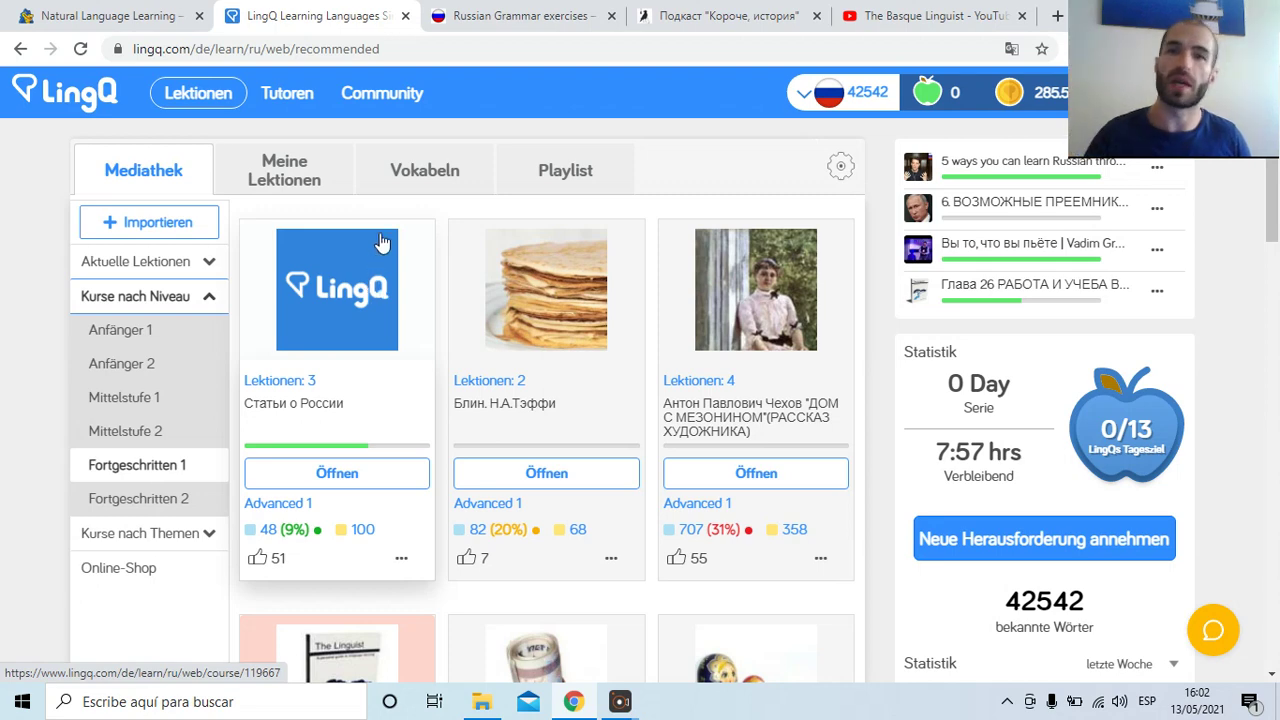
# Step: View the Russian history podcast page, then look through the Fortgeschritten 1 courses in the LingQ library
pyautogui.click(720, 15)
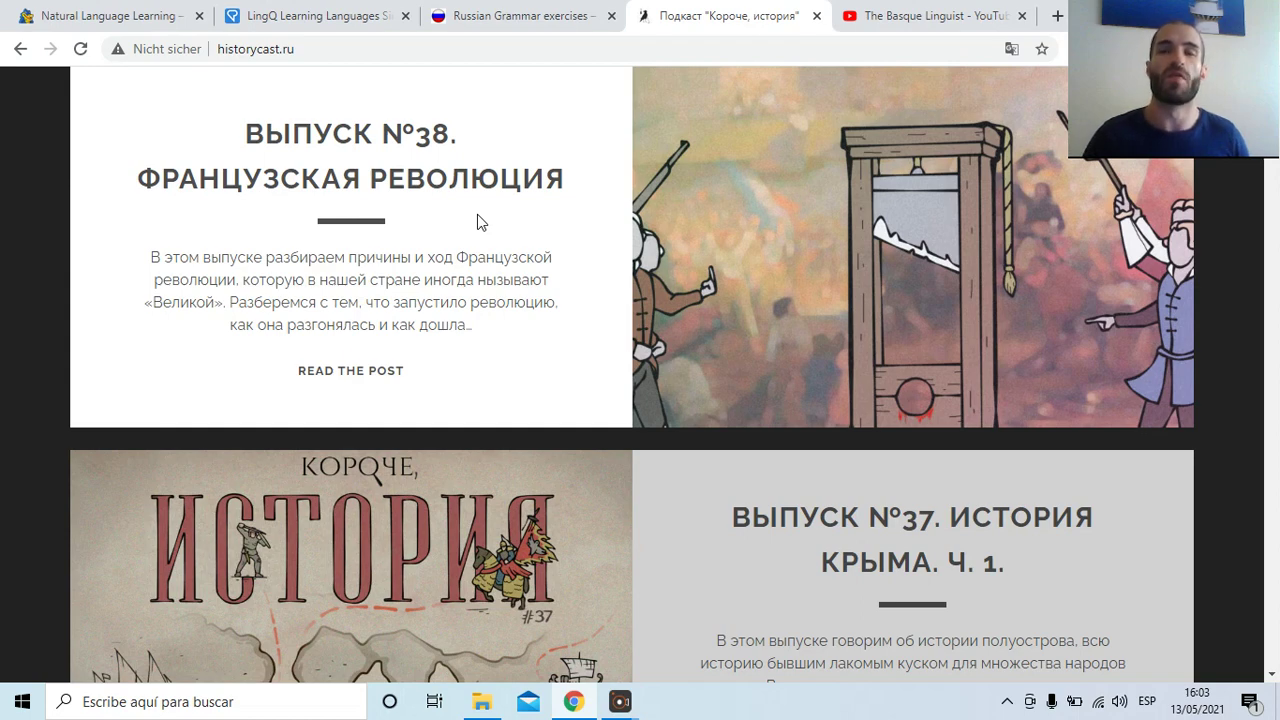
pyautogui.hotkey('ctrl', '2')
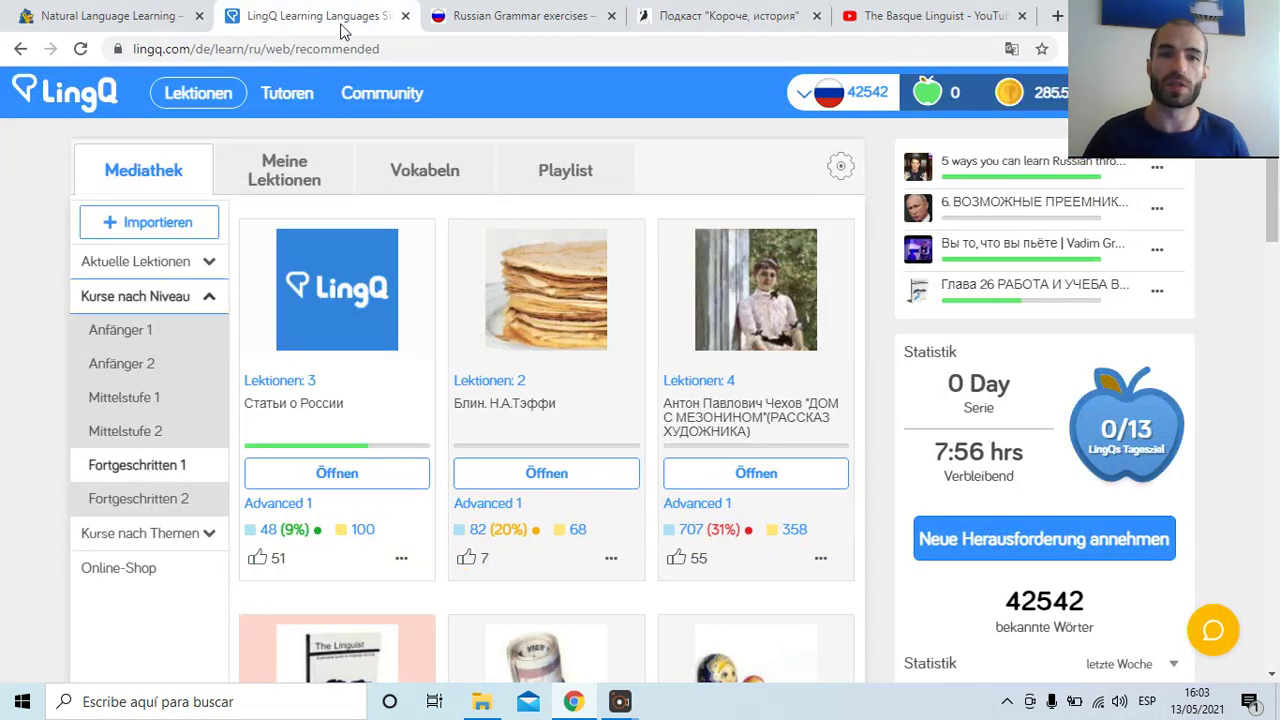
pyautogui.scroll(-5, 425, 240)
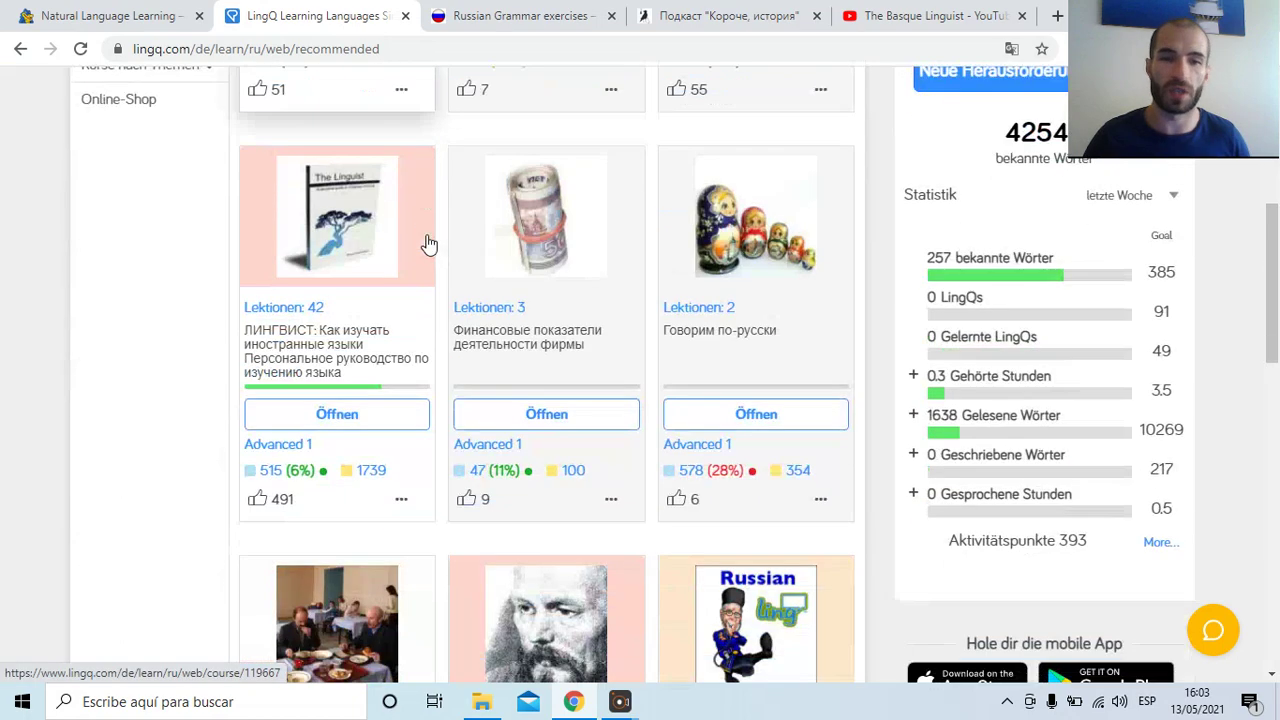
pyautogui.scroll(-3, 424, 243)
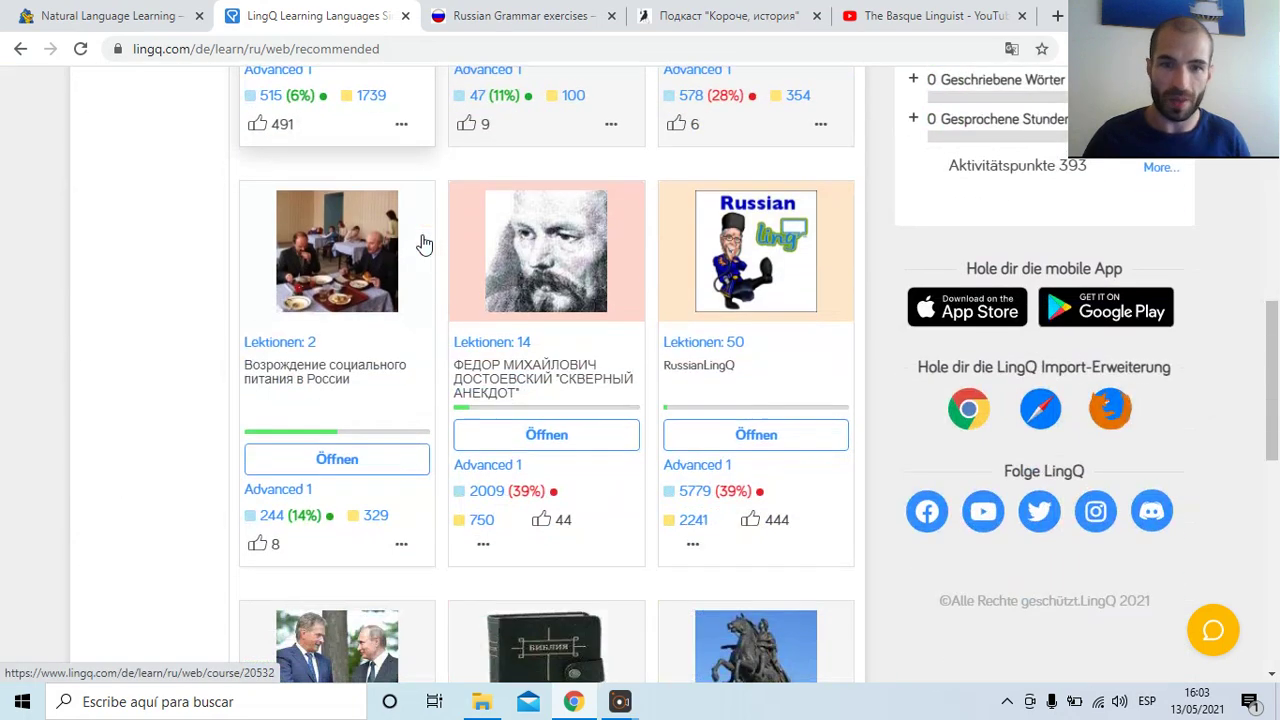
pyautogui.scroll(-4, 424, 243)
pyautogui.scroll(12, 424, 243)
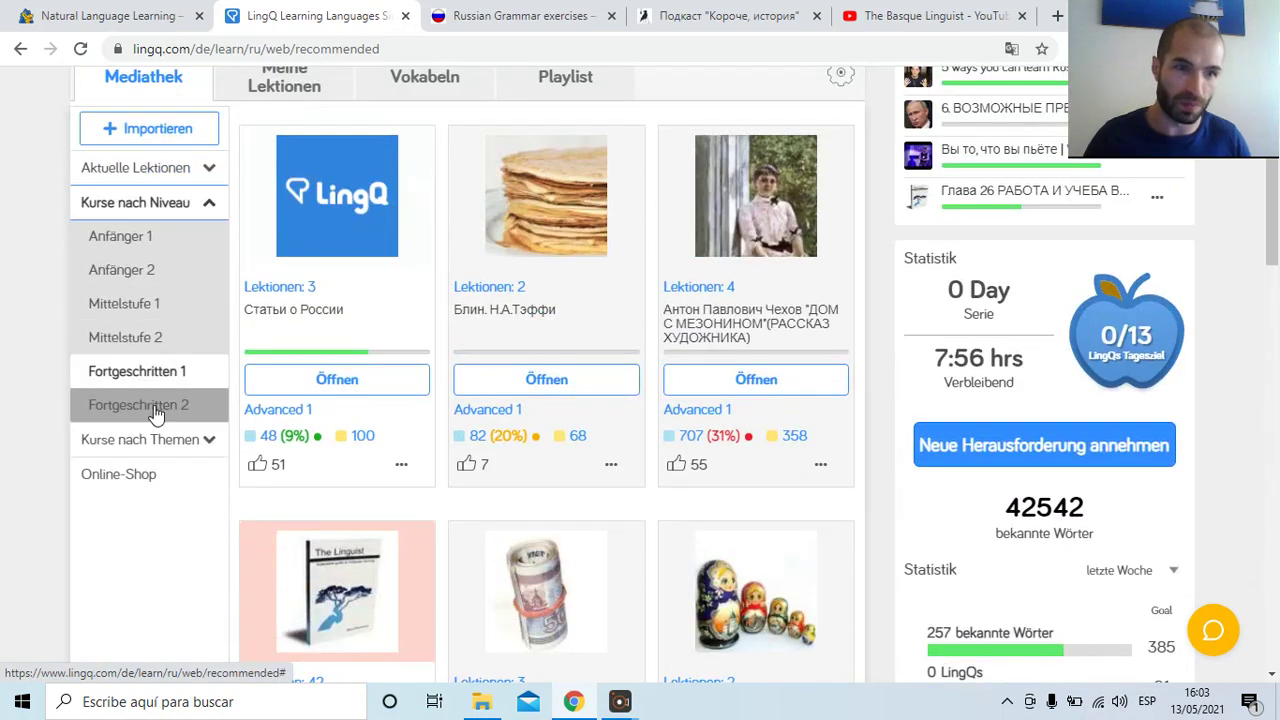
# Step: Filter the LingQ library to the Fortgeschritten 2 level and look through its courses
pyautogui.click(152, 408)
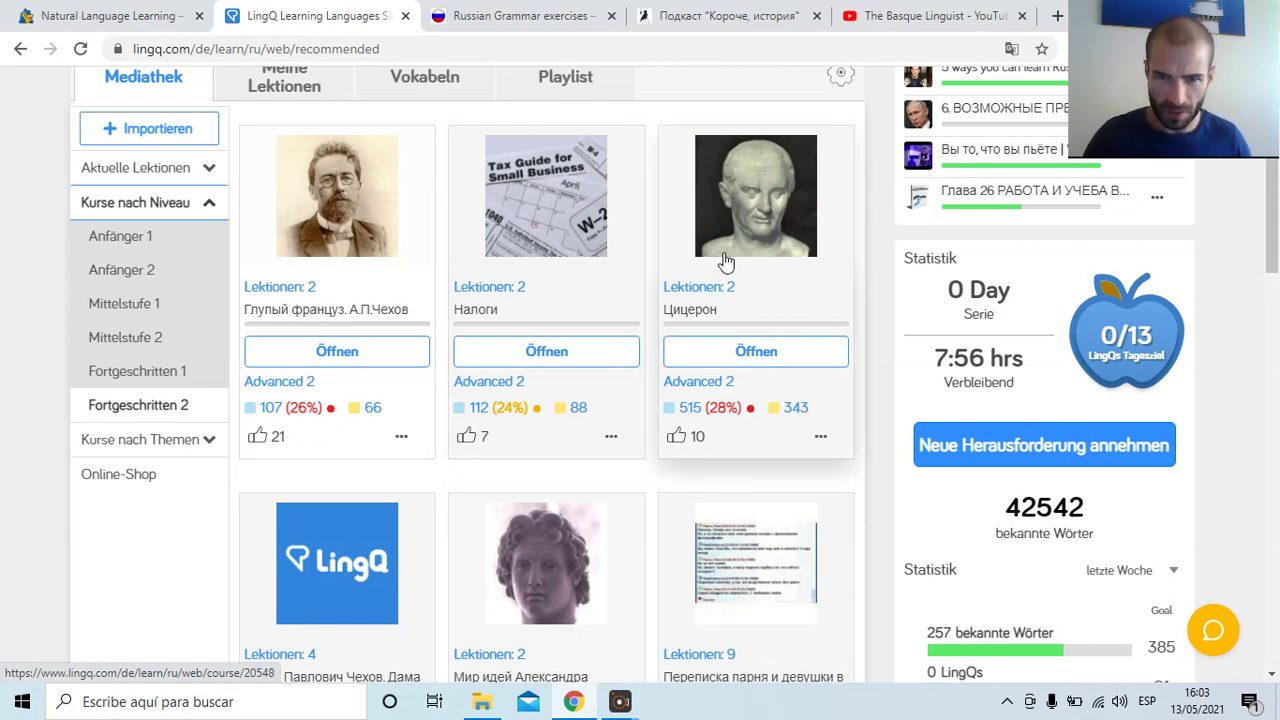
pyautogui.scroll(-1, 725, 262)
pyautogui.scroll(-3, 725, 262)
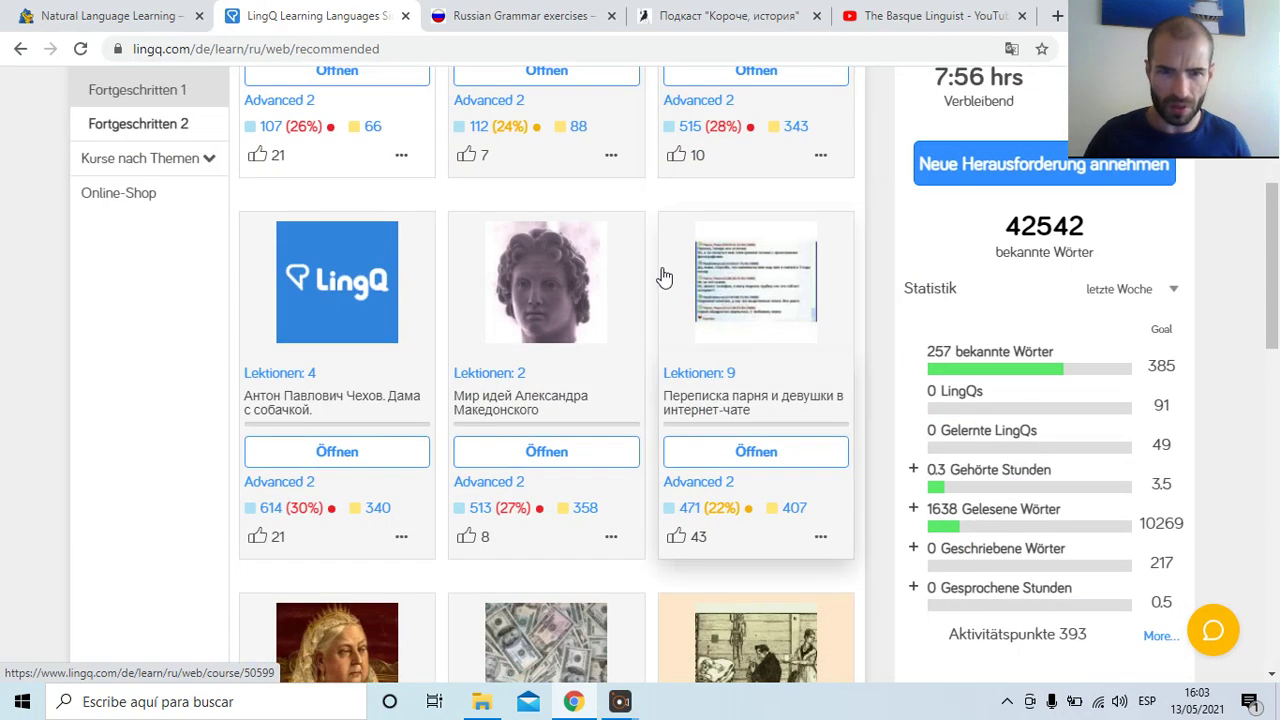
pyautogui.scroll(-2, 600, 284)
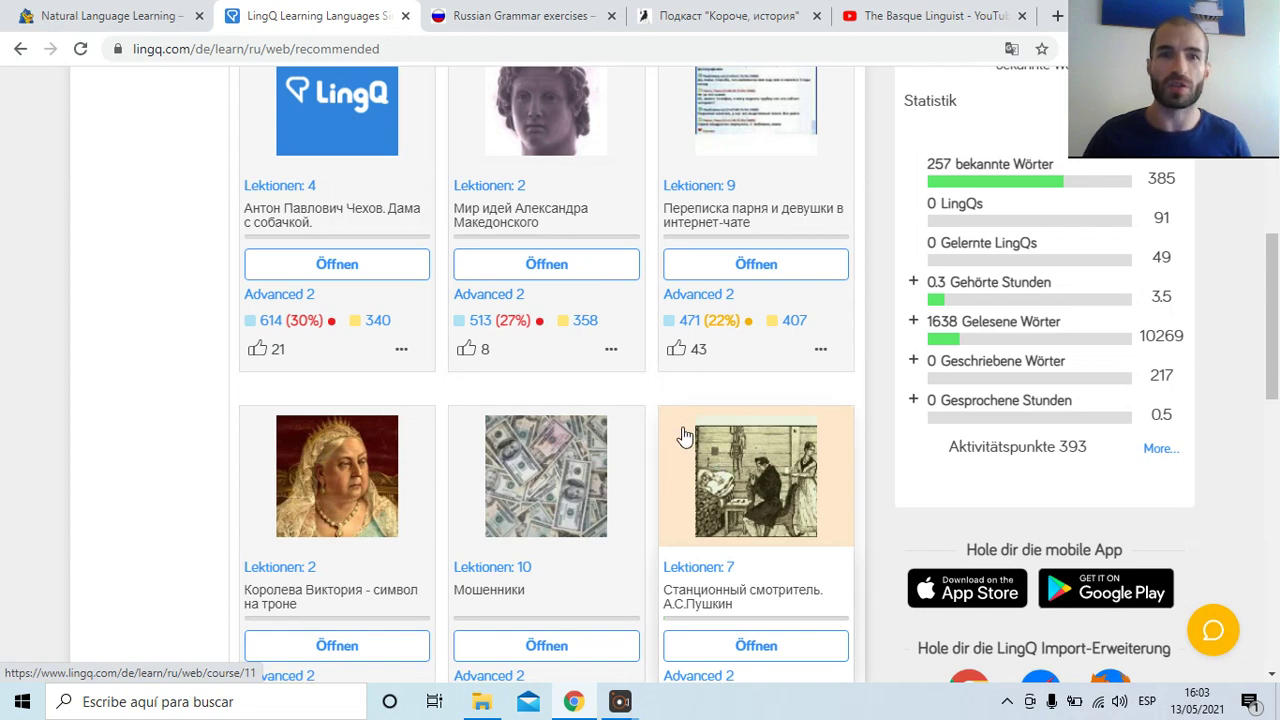
pyautogui.scroll(5, 676, 430)
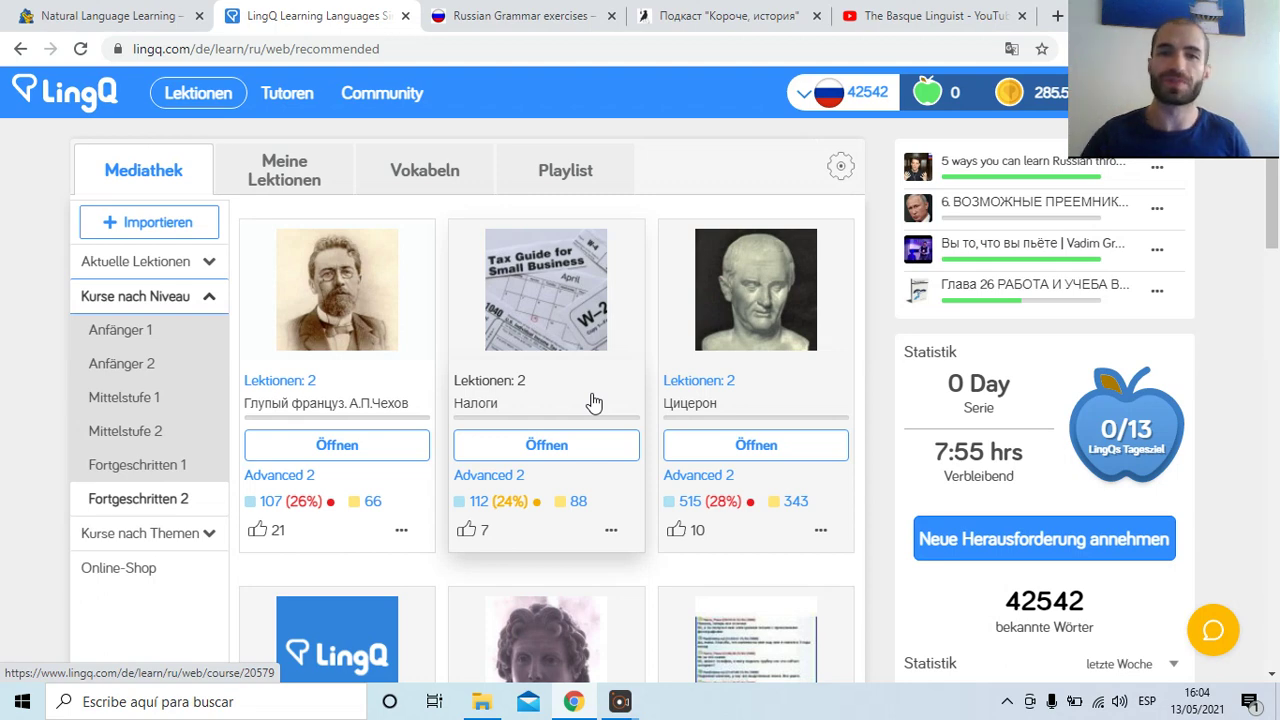
# Step: On the Russian grammar exercises site, open Exercise 1 of the advanced-level phrases with adjectives in any gender and case
pyautogui.click(525, 15)
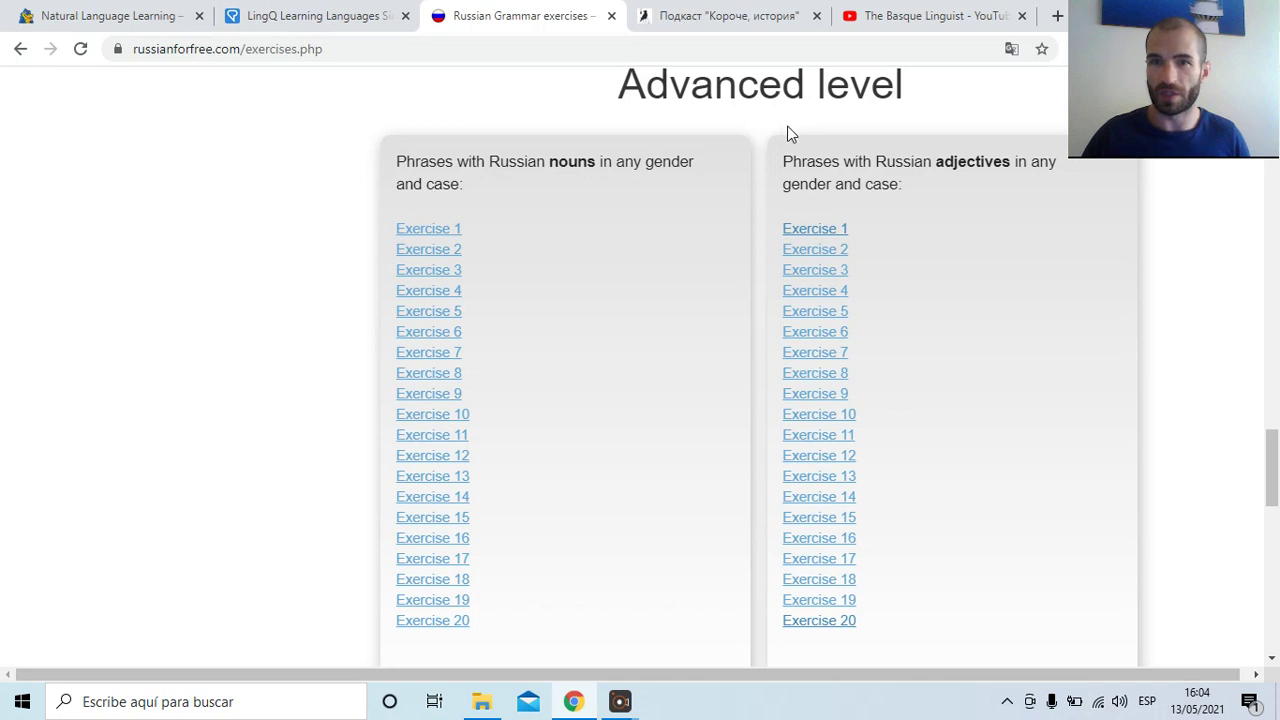
pyautogui.click(828, 230)
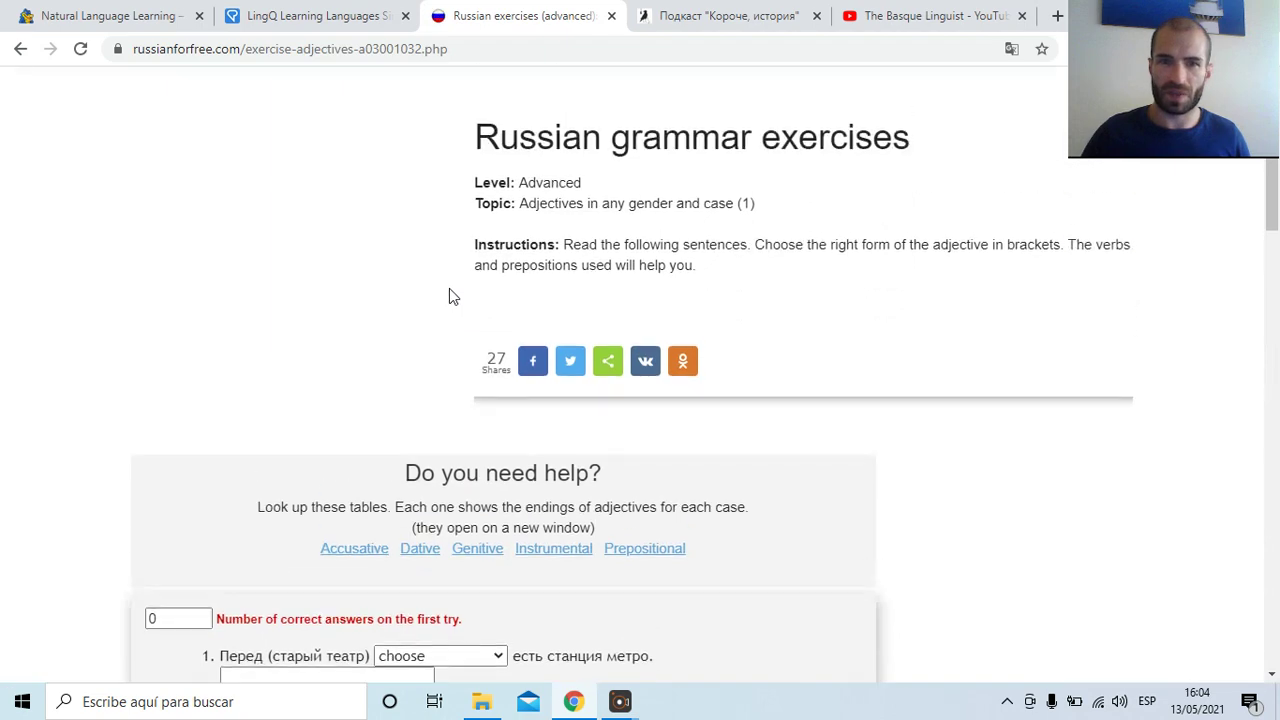
pyautogui.scroll(-5, 449, 296)
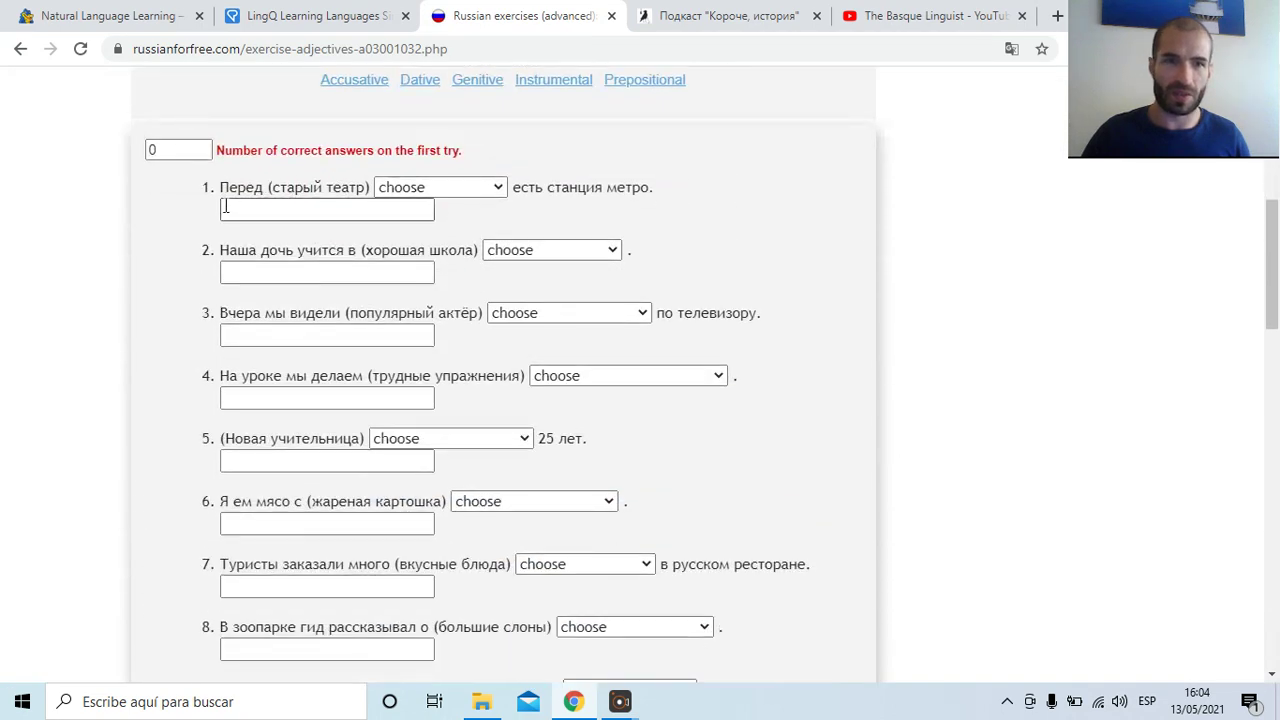
# Step: Answer sentence 1 of the exercise with "старым театре" and sentence 2 with "хорошой школе"
pyautogui.click(467, 188)
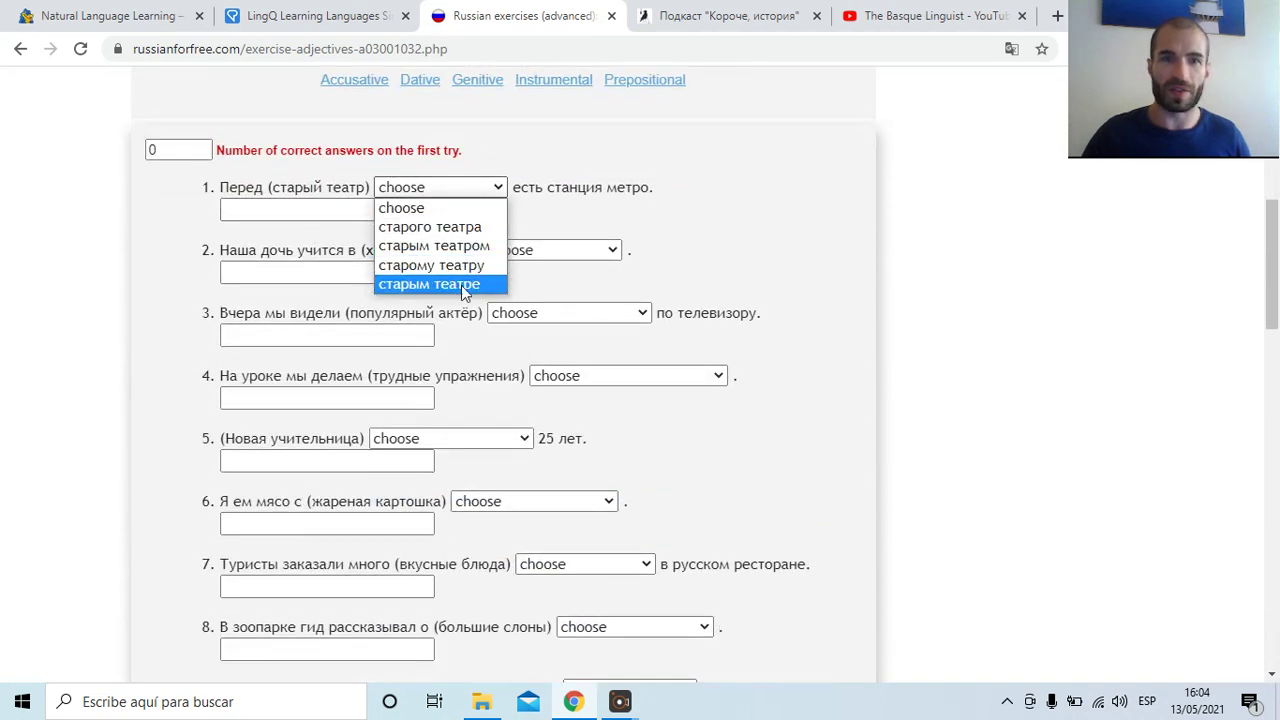
pyautogui.click(163, 263)
pyautogui.click(464, 187)
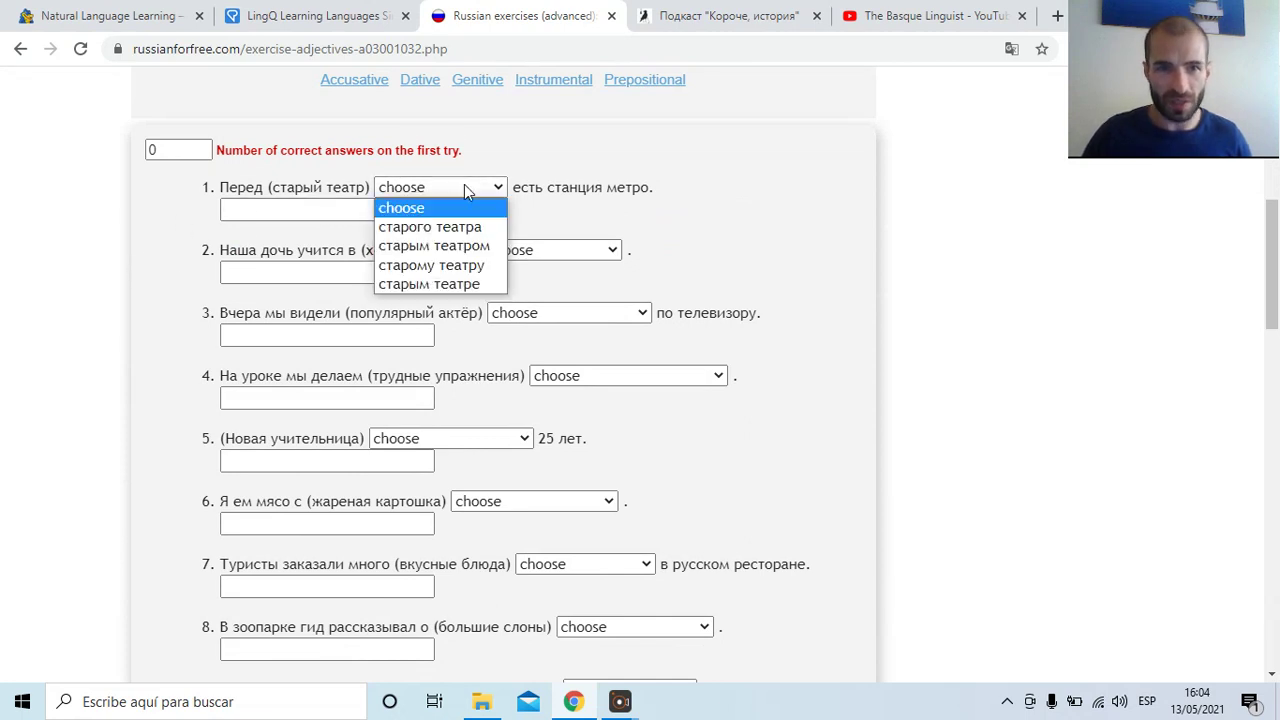
pyautogui.click(474, 279)
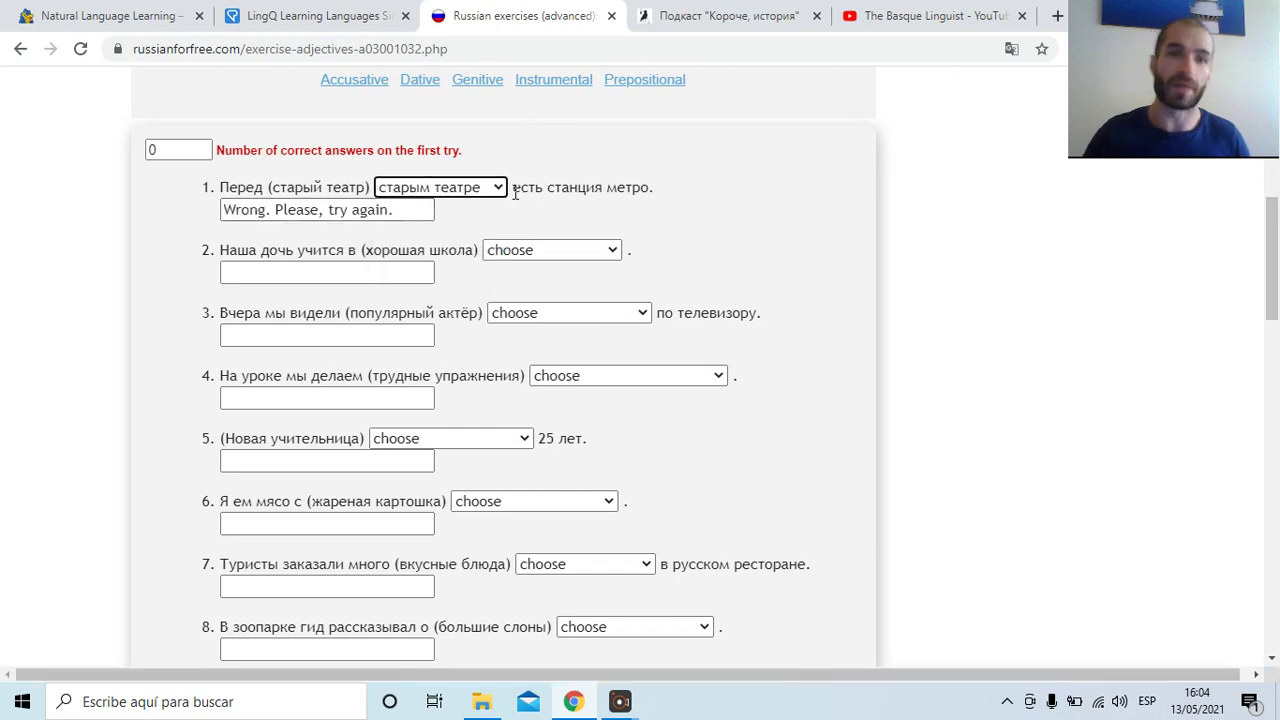
pyautogui.click(571, 216)
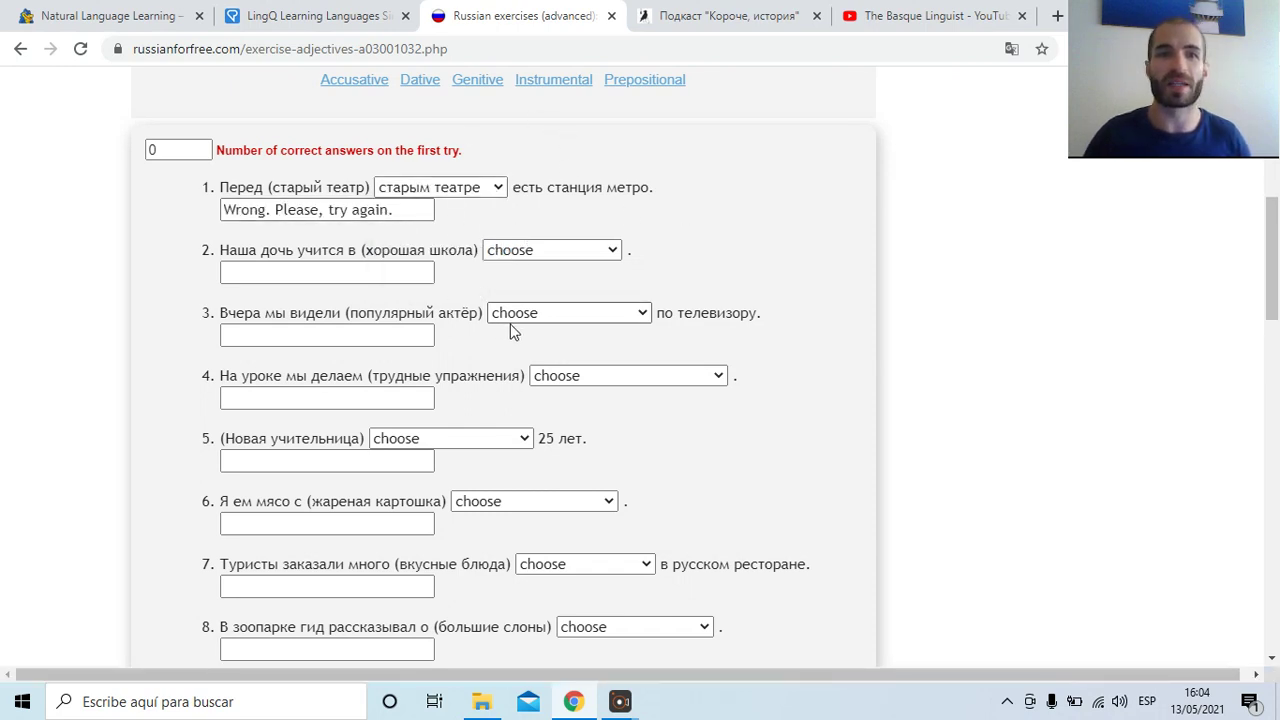
pyautogui.click(525, 252)
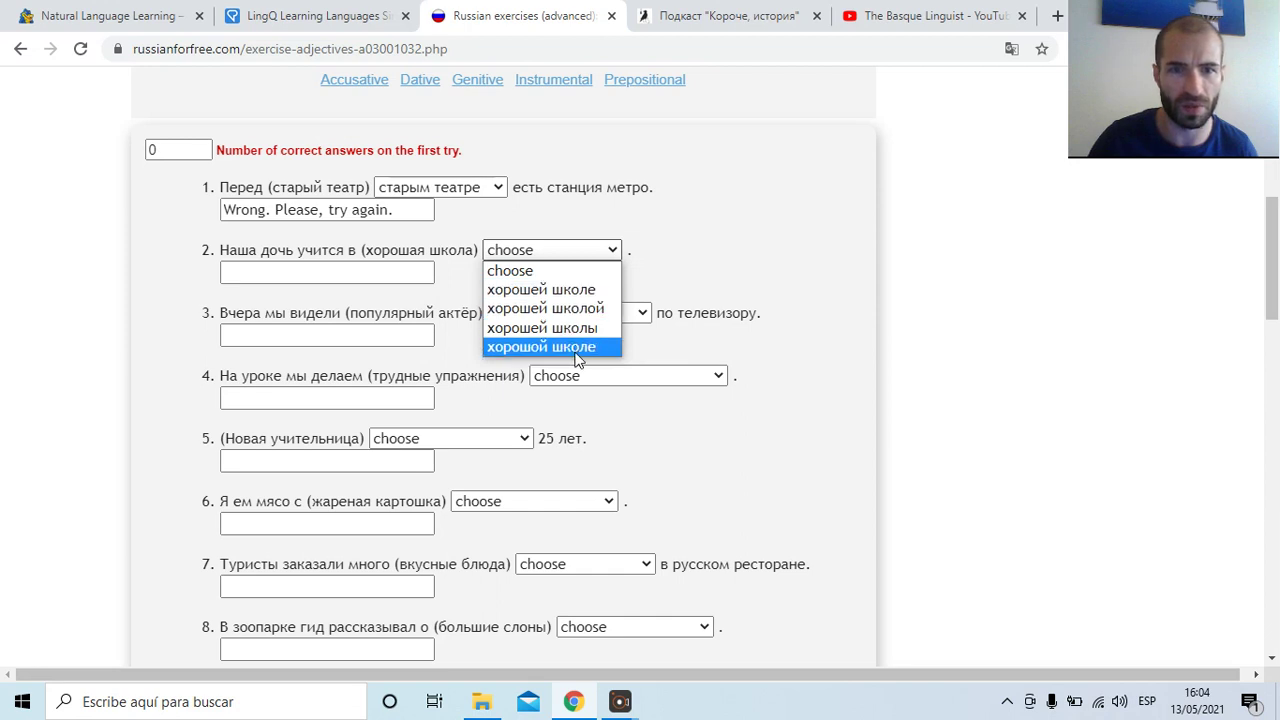
pyautogui.click(543, 345)
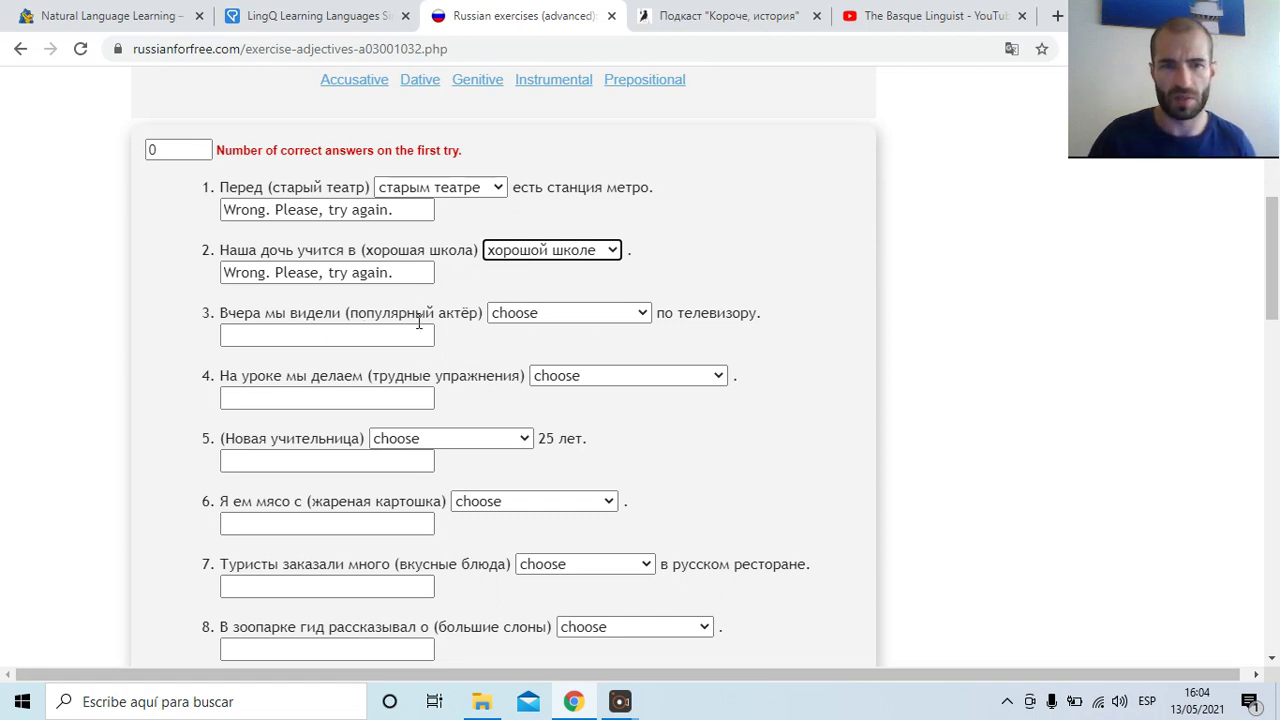
# Step: Answer sentence 3 with "популярного актёра" and sentence 4 with "трудные упражнения", after trying "трудных упражнений" for the latter
pyautogui.click(546, 316)
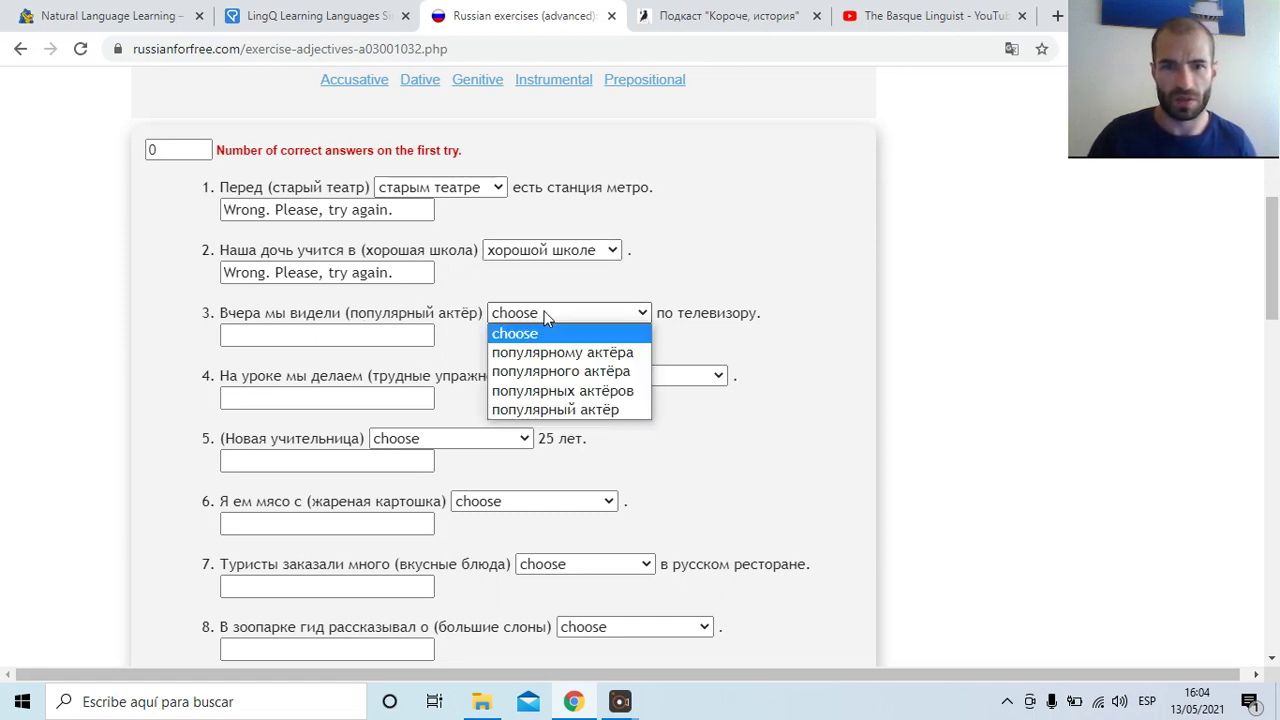
pyautogui.click(603, 373)
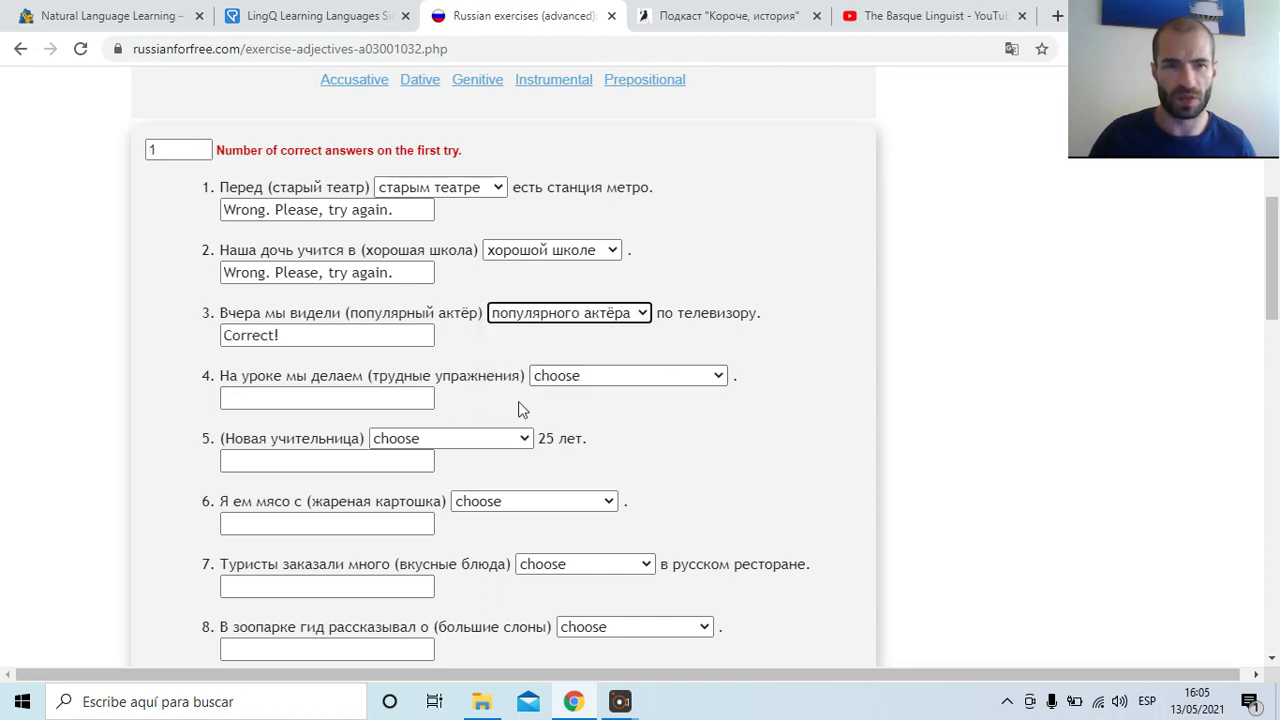
pyautogui.click(606, 382)
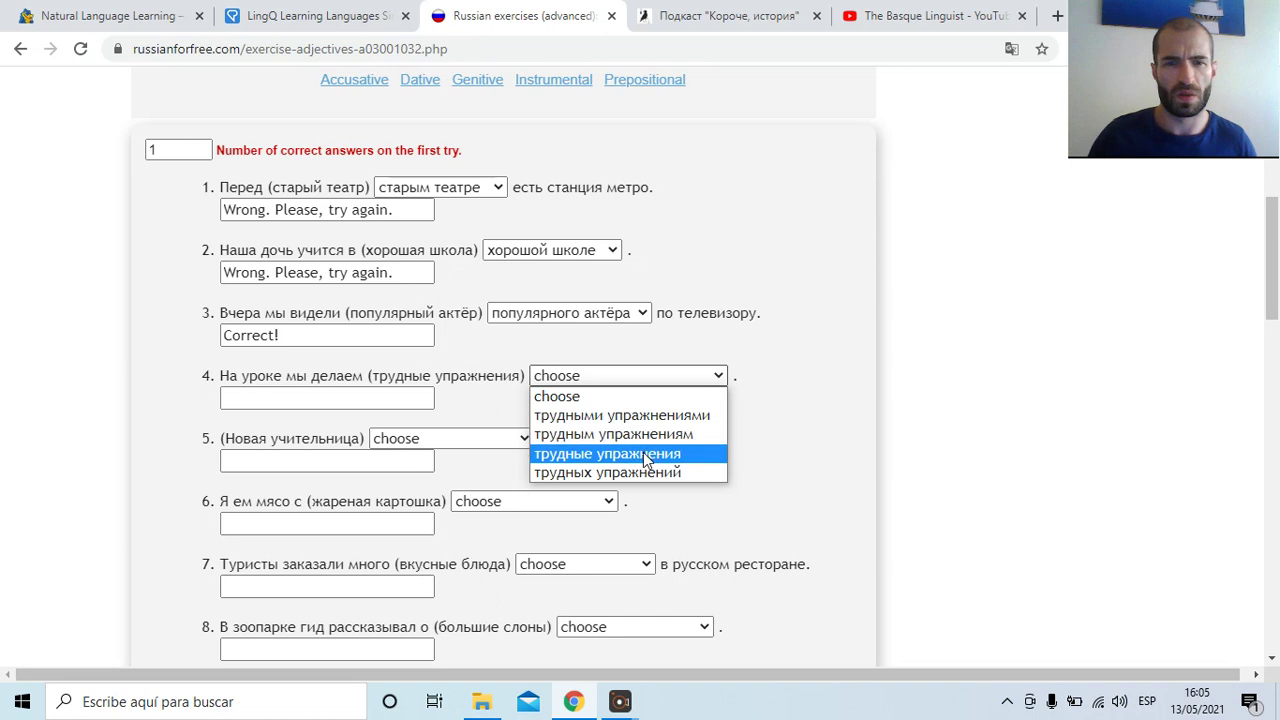
pyautogui.click(614, 474)
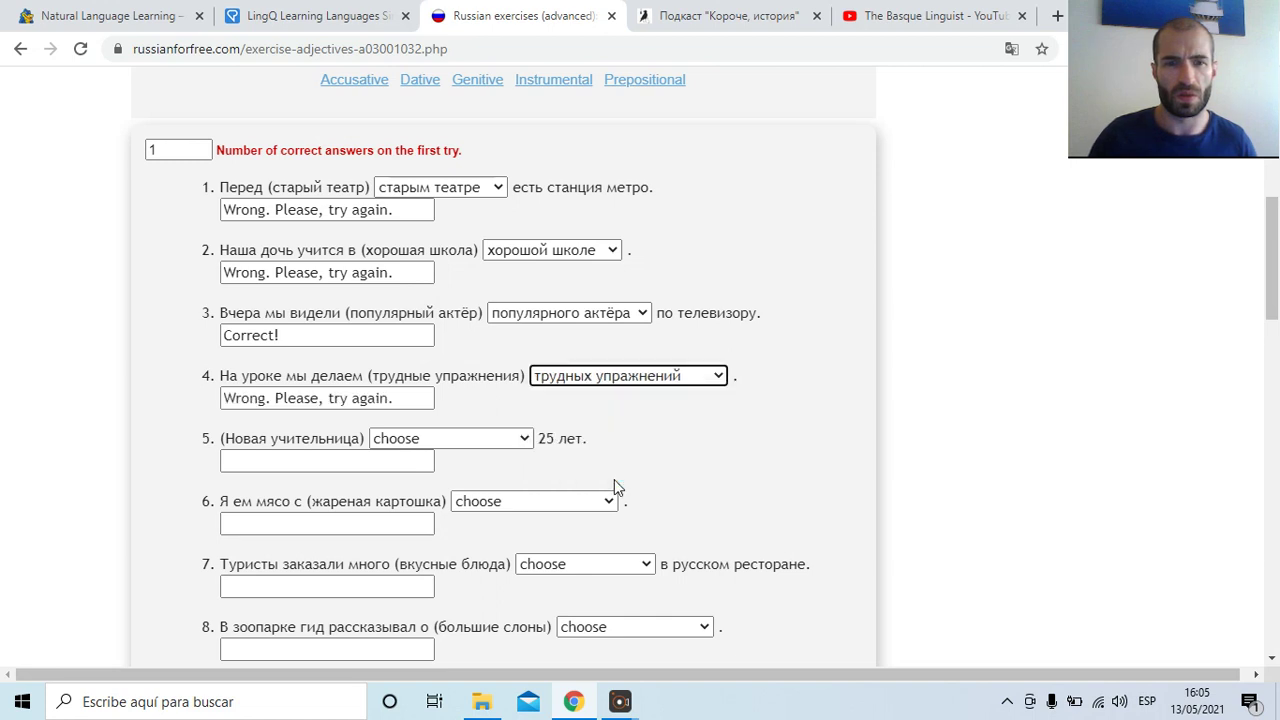
pyautogui.click(600, 378)
pyautogui.click(609, 453)
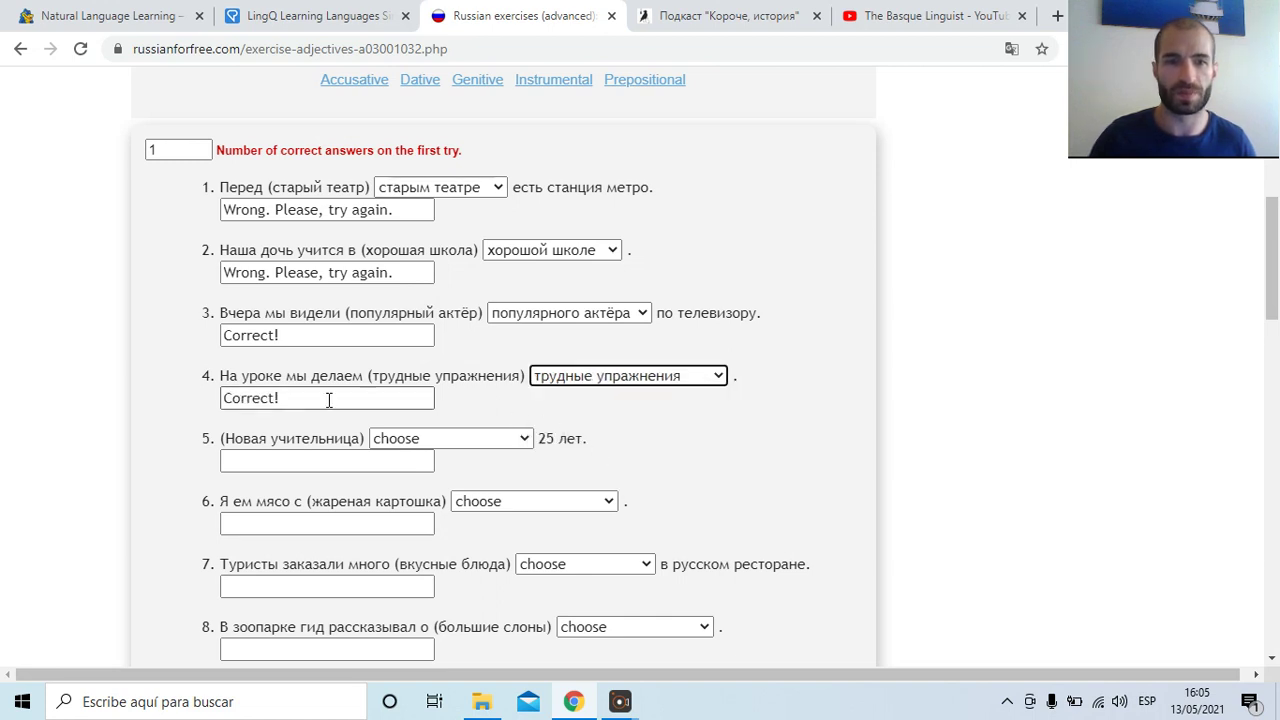
# Step: Answer sentence 5 with "новой учительнице" and sentence 6 with "жареной картошкой"
pyautogui.click(466, 445)
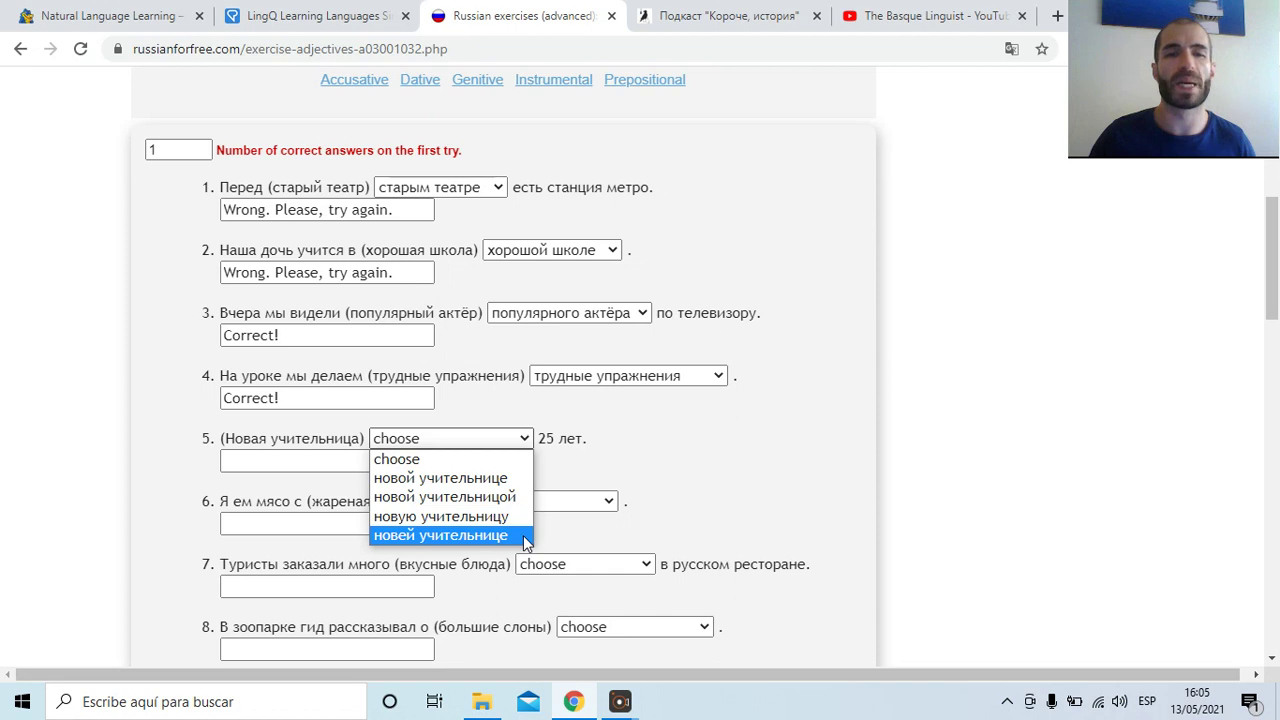
pyautogui.click(492, 478)
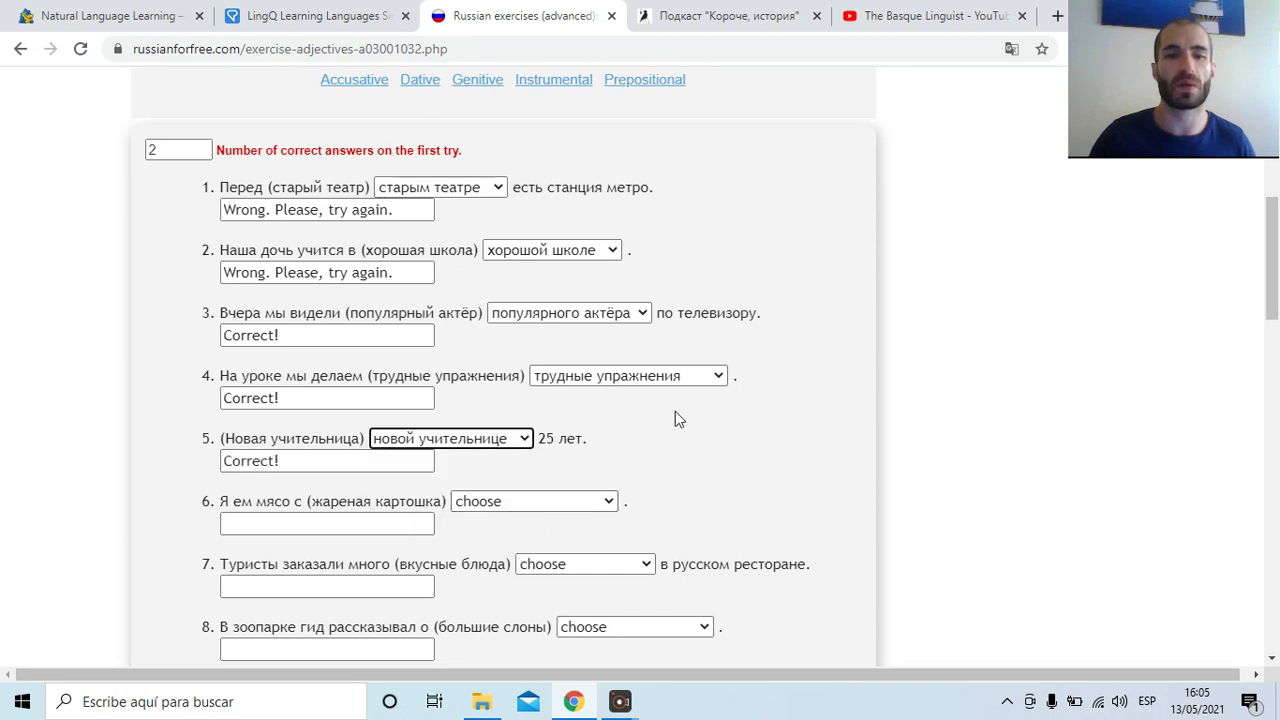
pyautogui.scroll(-1, 661, 452)
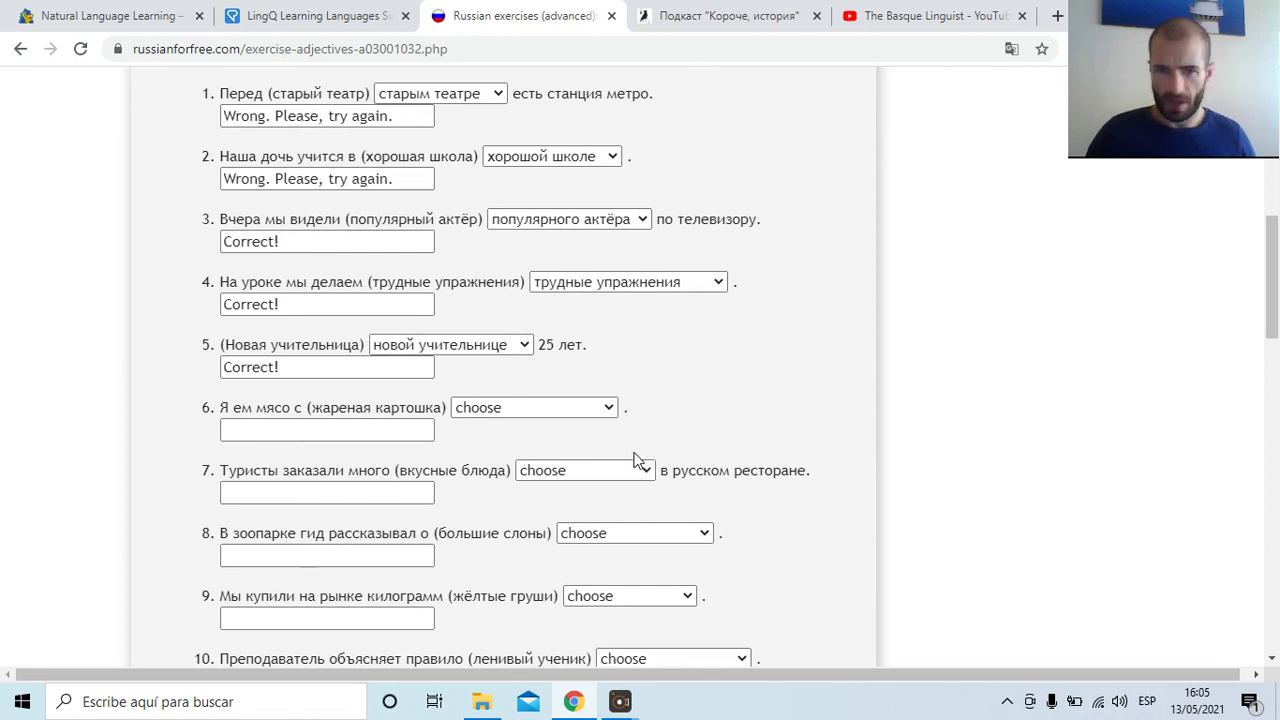
pyautogui.click(530, 409)
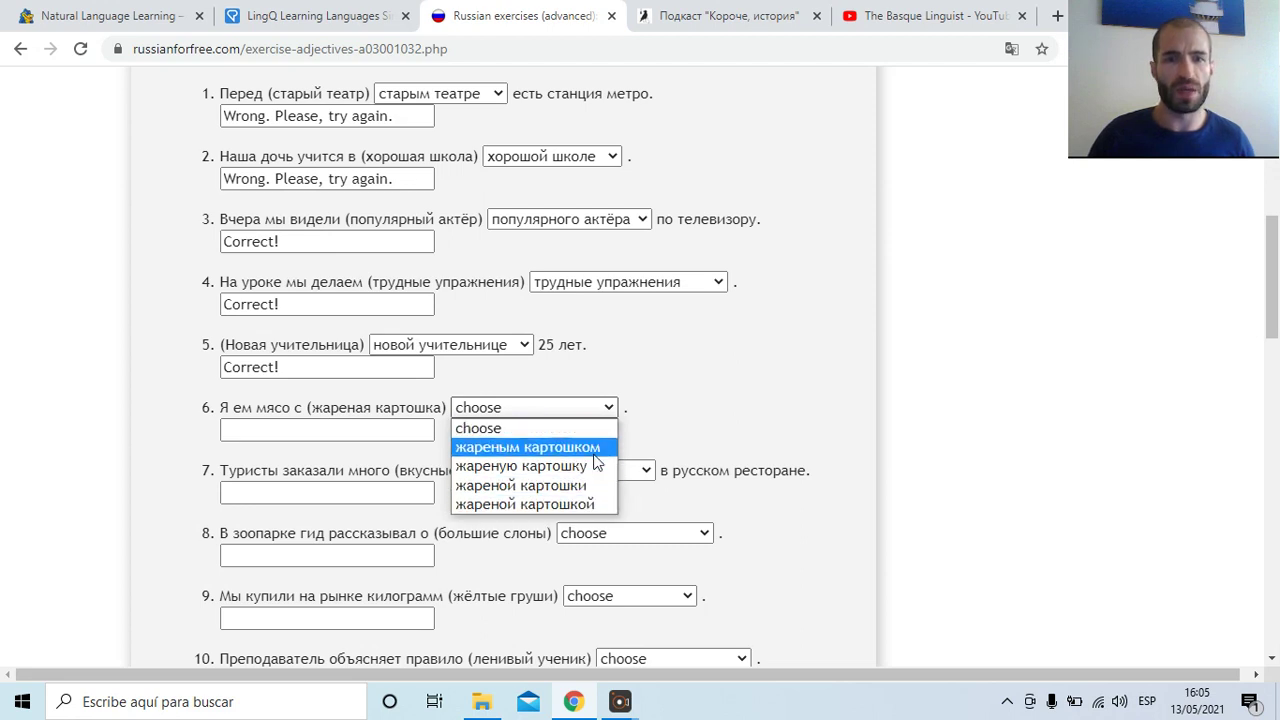
pyautogui.click(558, 504)
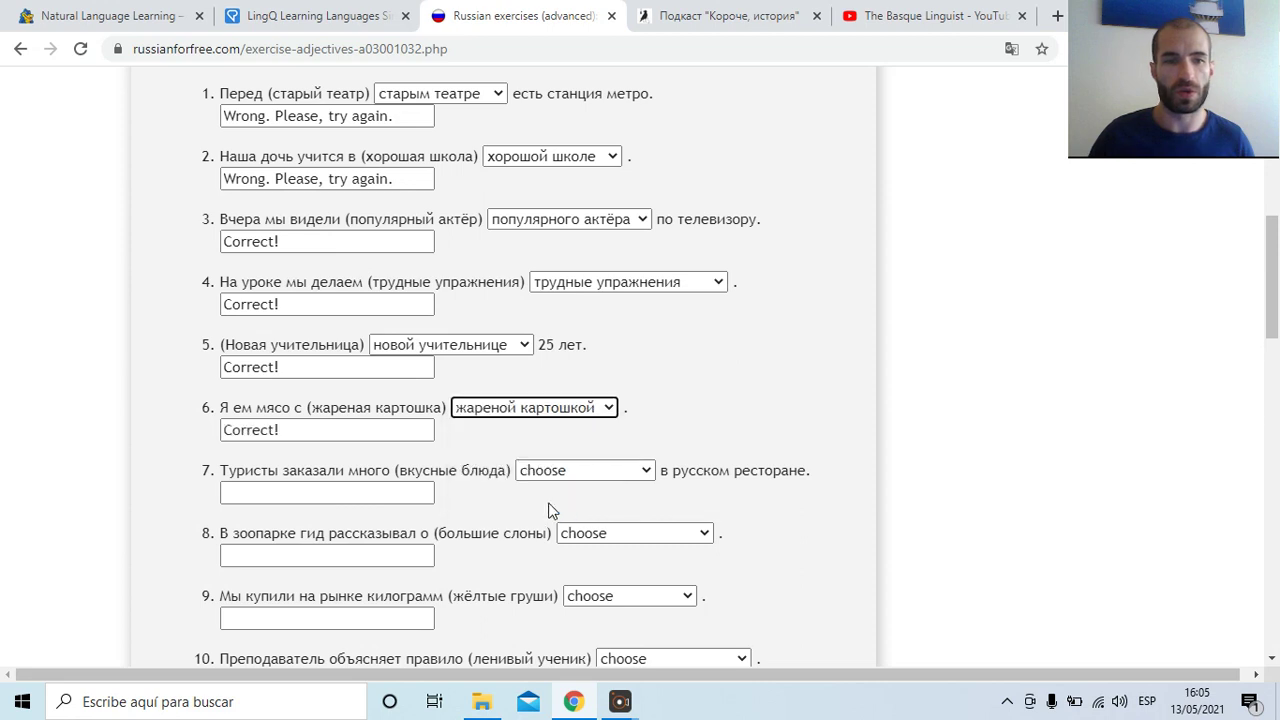
pyautogui.click(465, 455)
# Step: Answer sentence 7, about the tourists' order in the Russian restaurant, with "вкусных блюд"
pyautogui.scroll(-3, 432, 437)
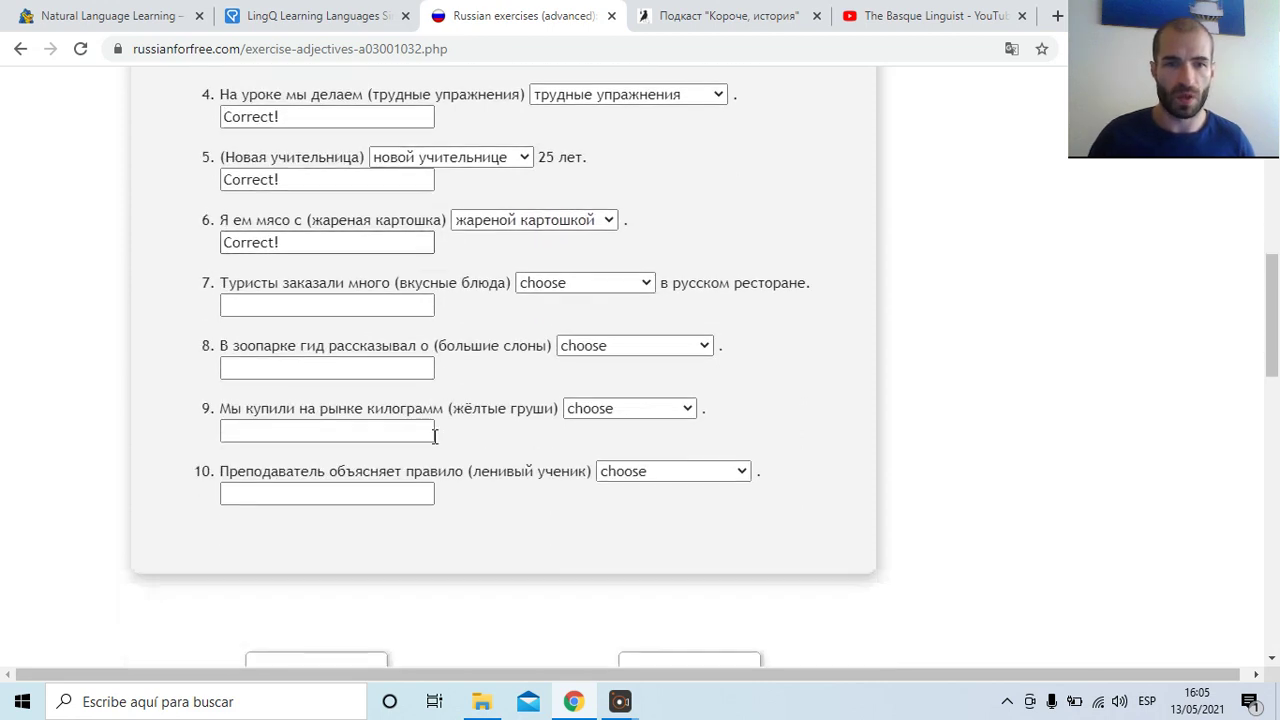
pyautogui.click(565, 285)
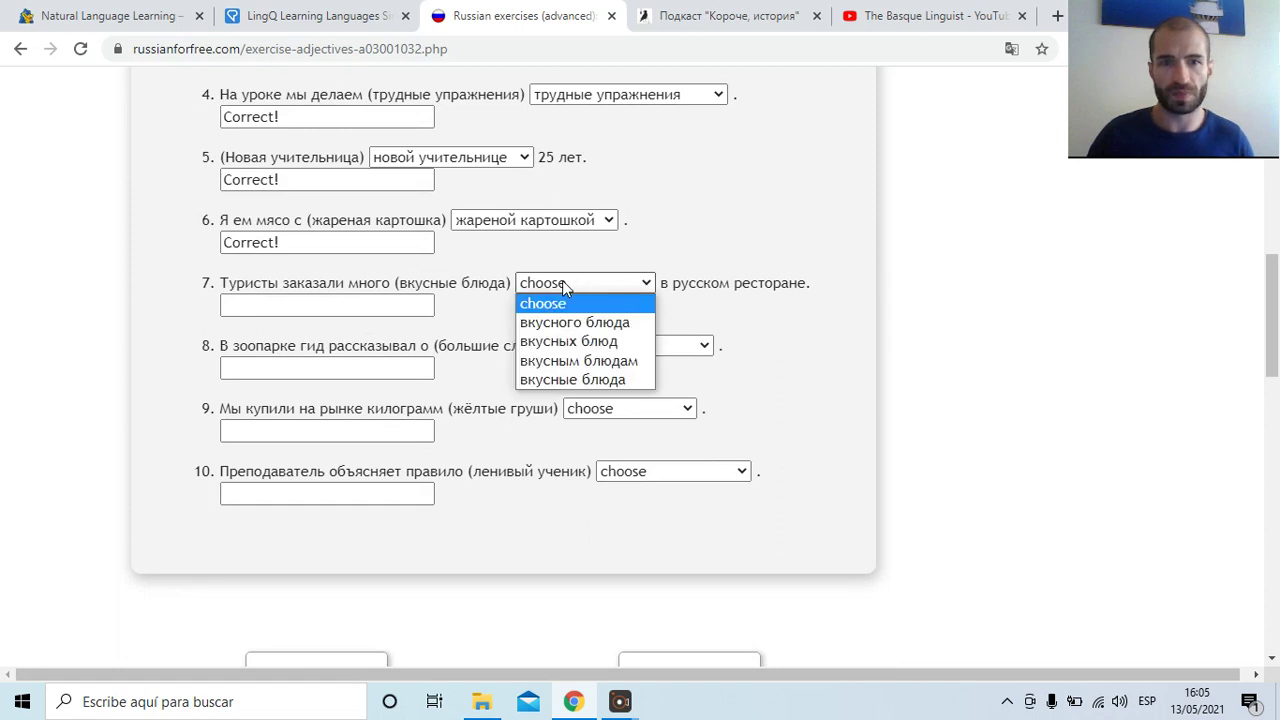
pyautogui.click(617, 343)
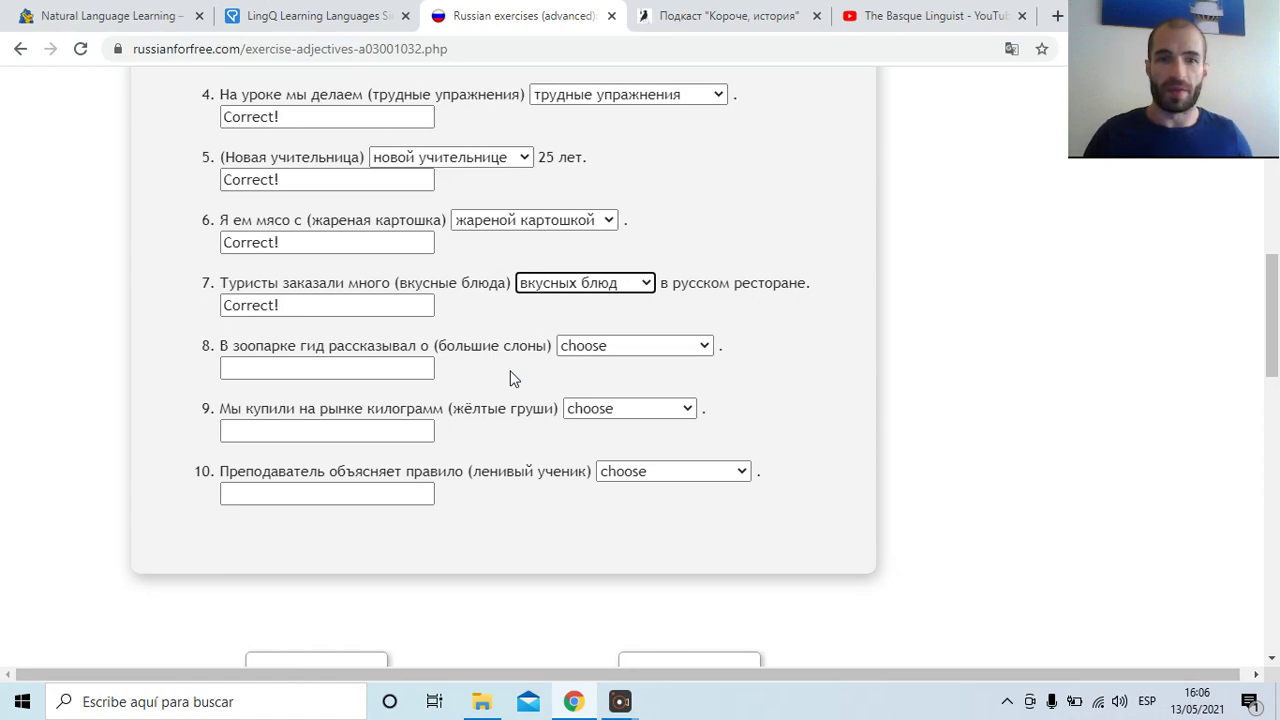
# Step: Review the answers given so far, the first-try score and the help section with the case-ending tables
pyautogui.scroll(3, 385, 365)
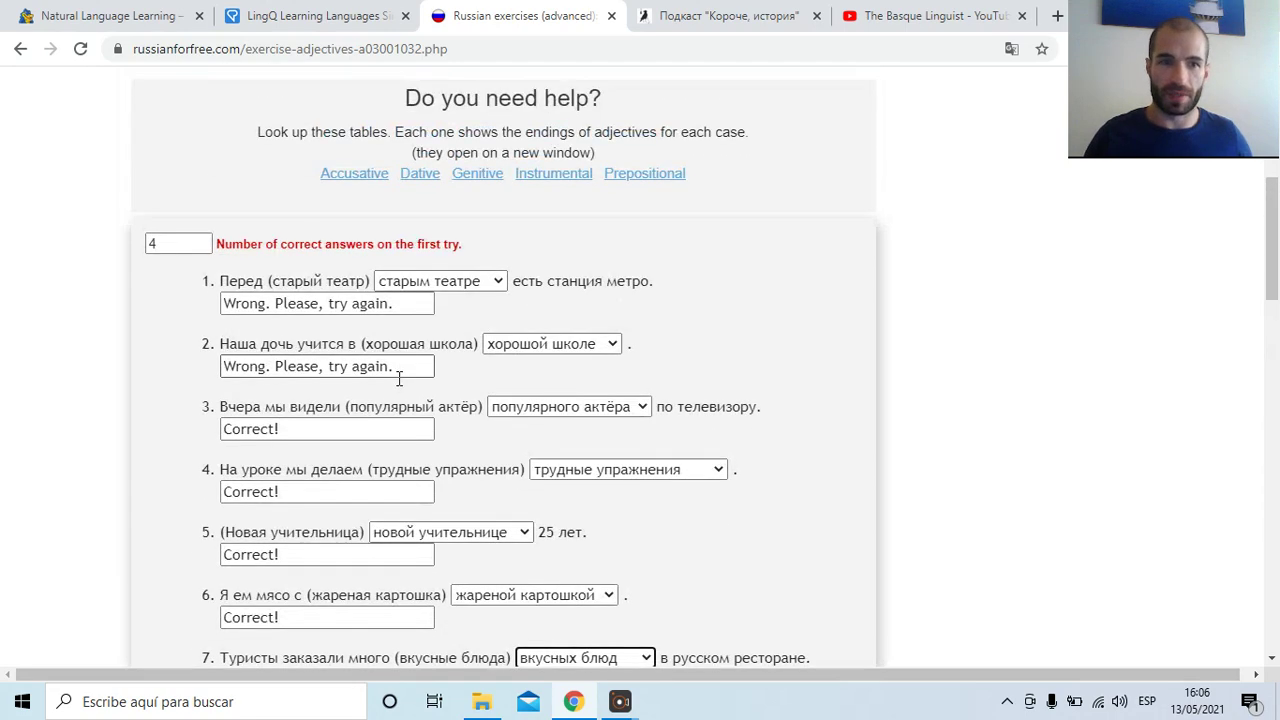
pyautogui.scroll(-1, 398, 378)
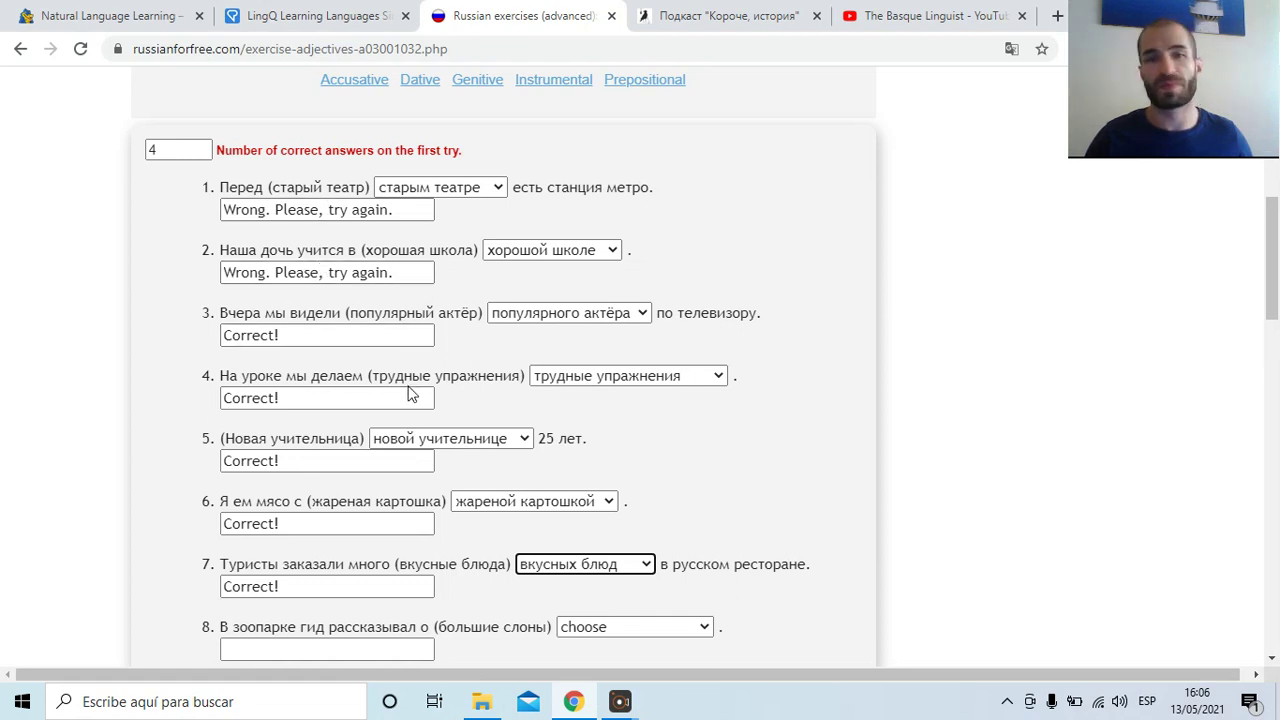
pyautogui.scroll(-1, 416, 397)
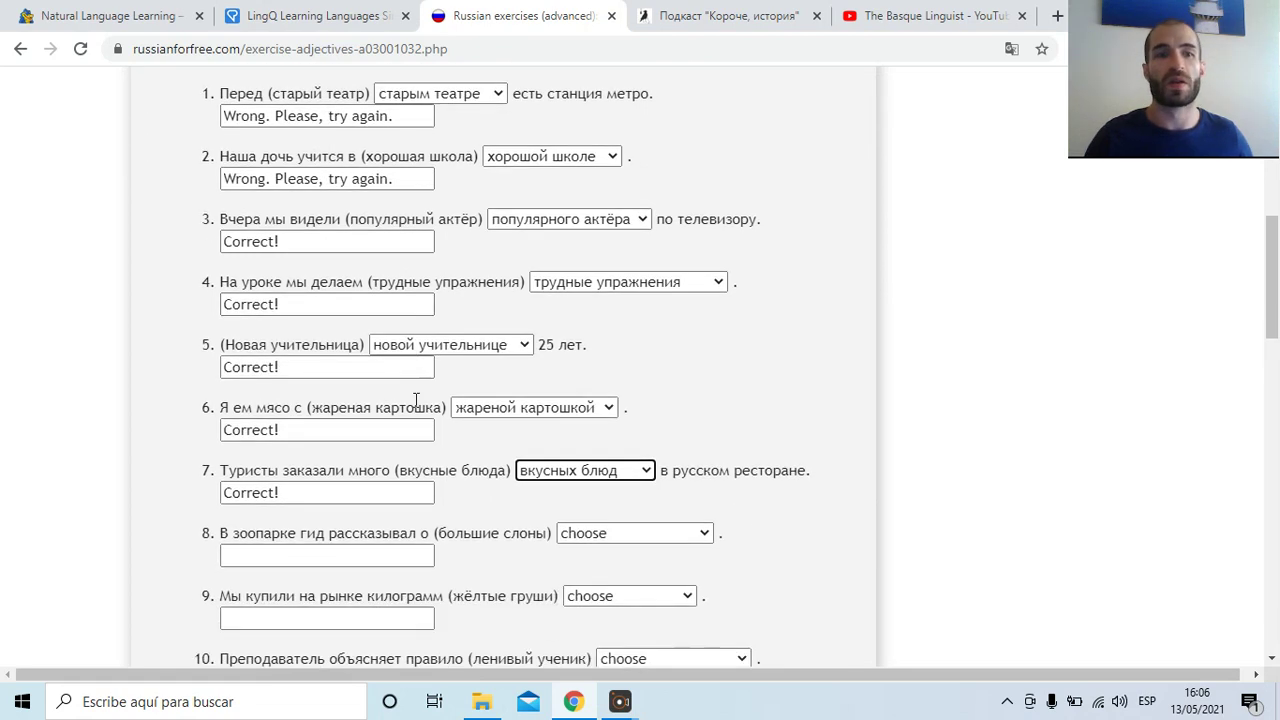
pyautogui.scroll(-1, 416, 400)
pyautogui.scroll(2, 416, 400)
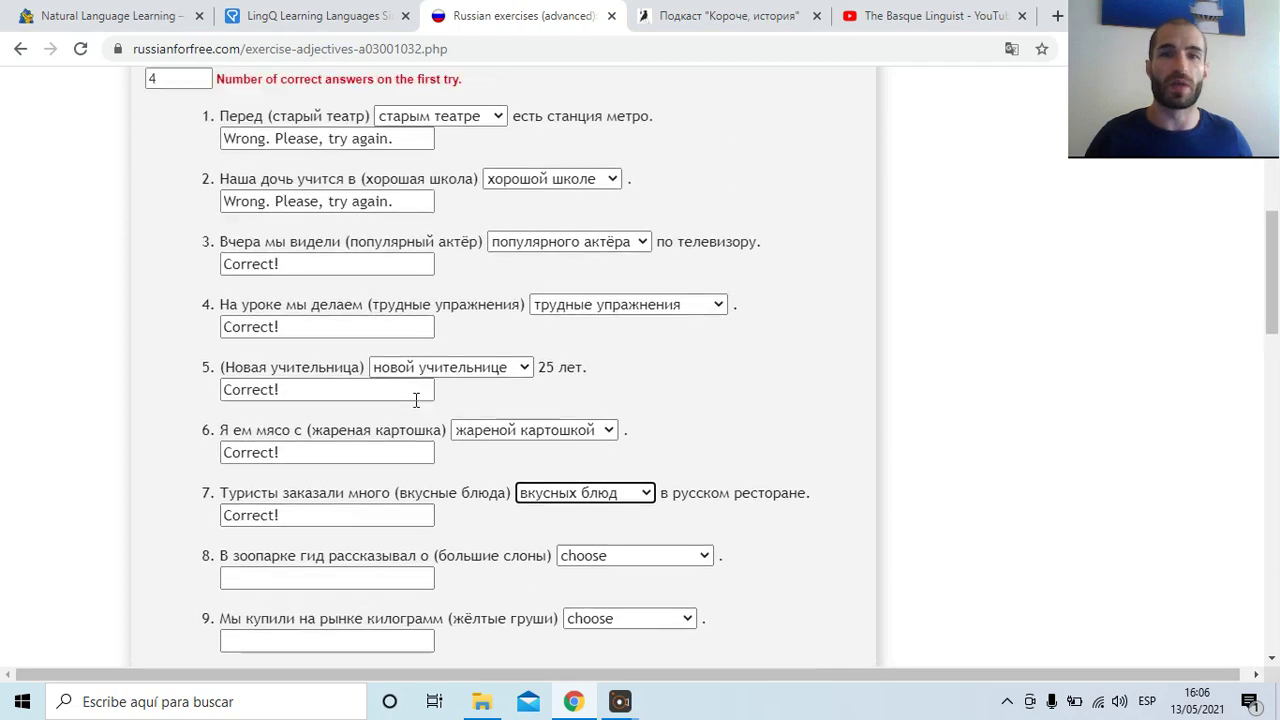
pyautogui.scroll(1, 416, 400)
pyautogui.scroll(3, 410, 296)
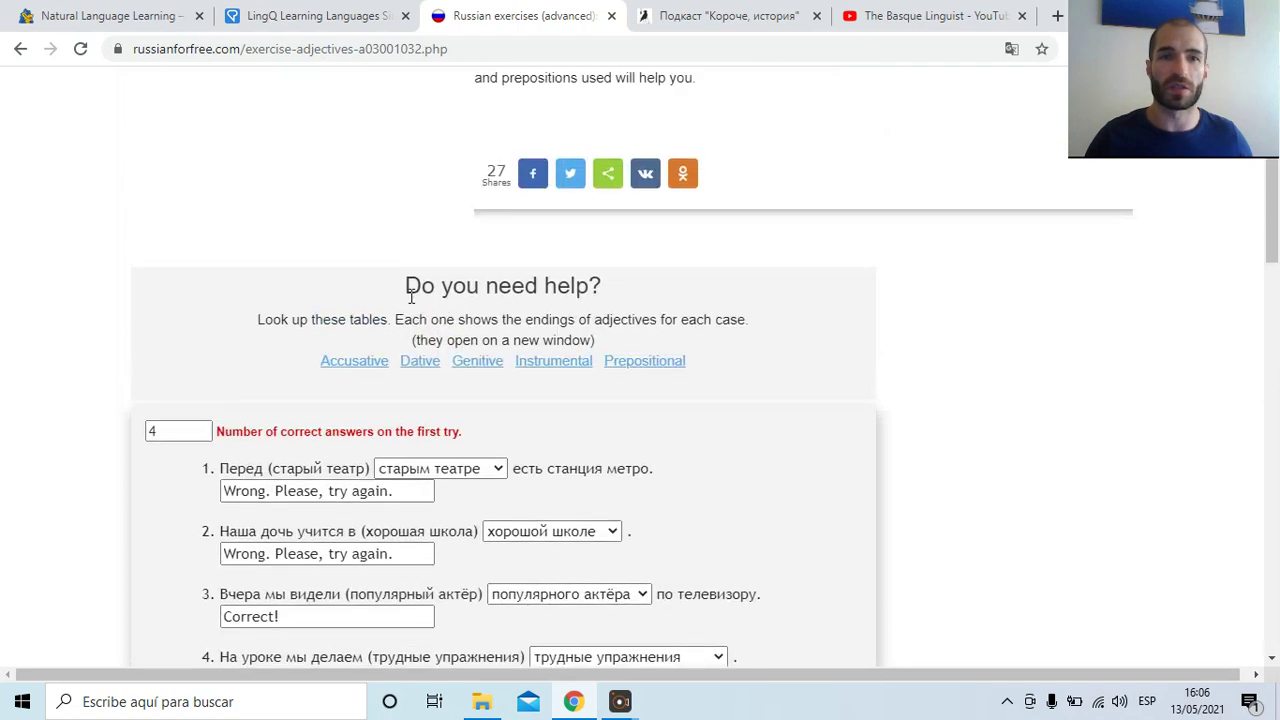
# Step: Go back to the list of grammar exercises, then view the Natural Language Learning home page
pyautogui.click(20, 49)
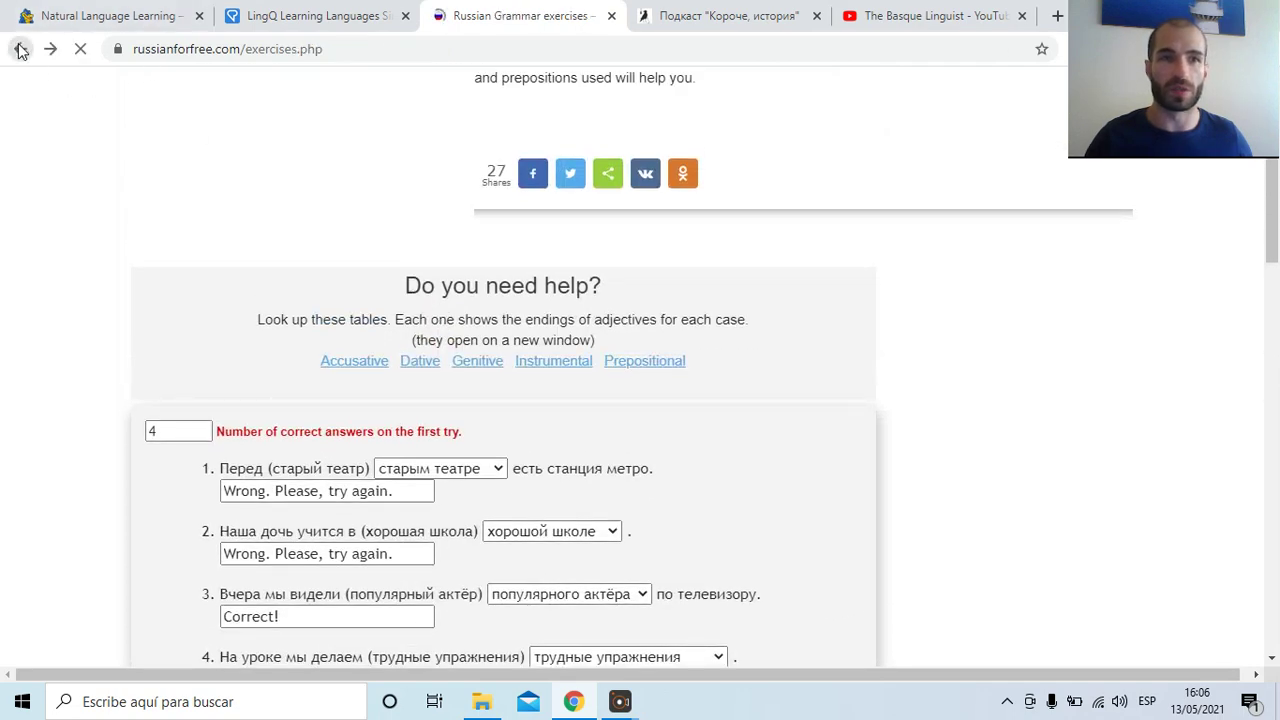
pyautogui.scroll(-3, 845, 350)
pyautogui.scroll(2, 818, 370)
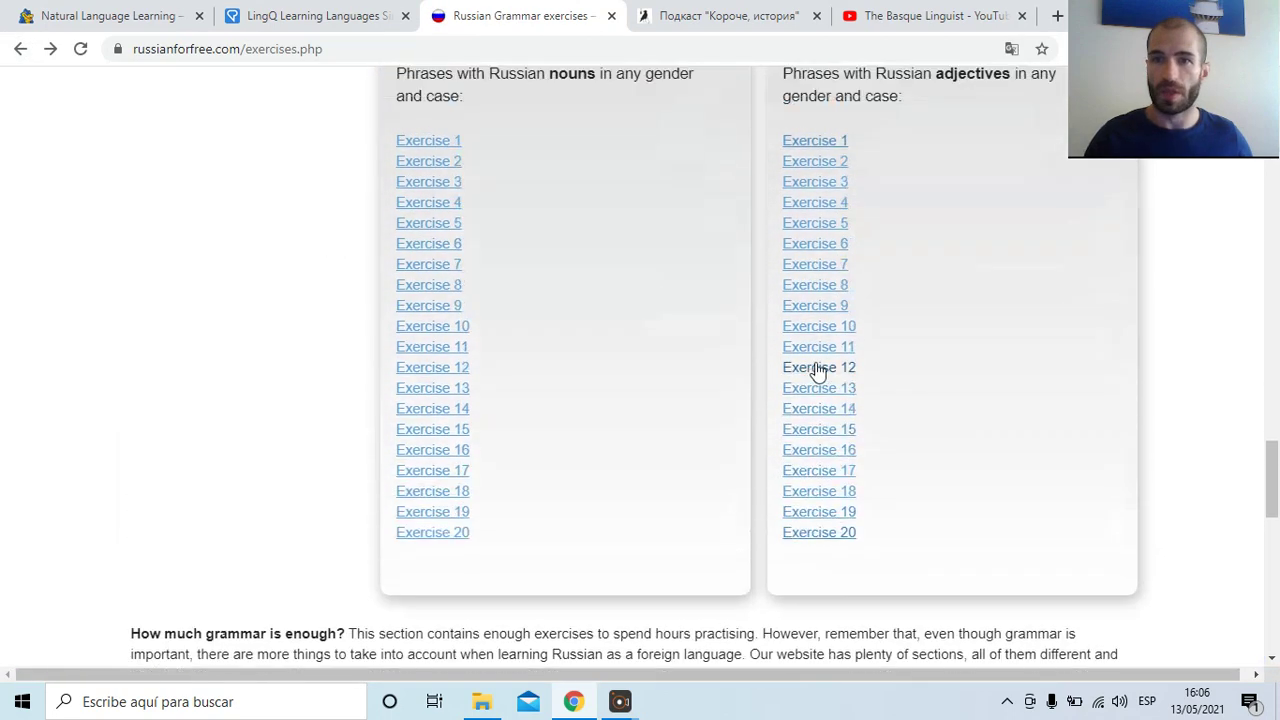
pyautogui.click(78, 10)
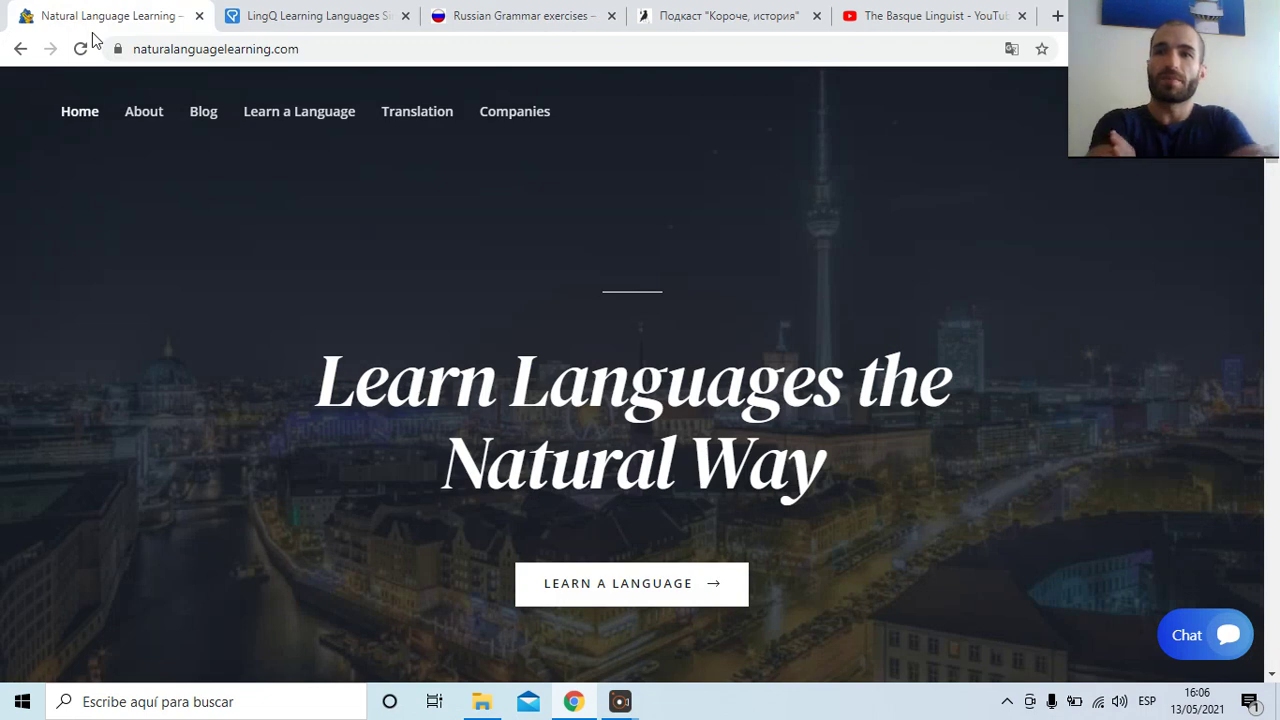